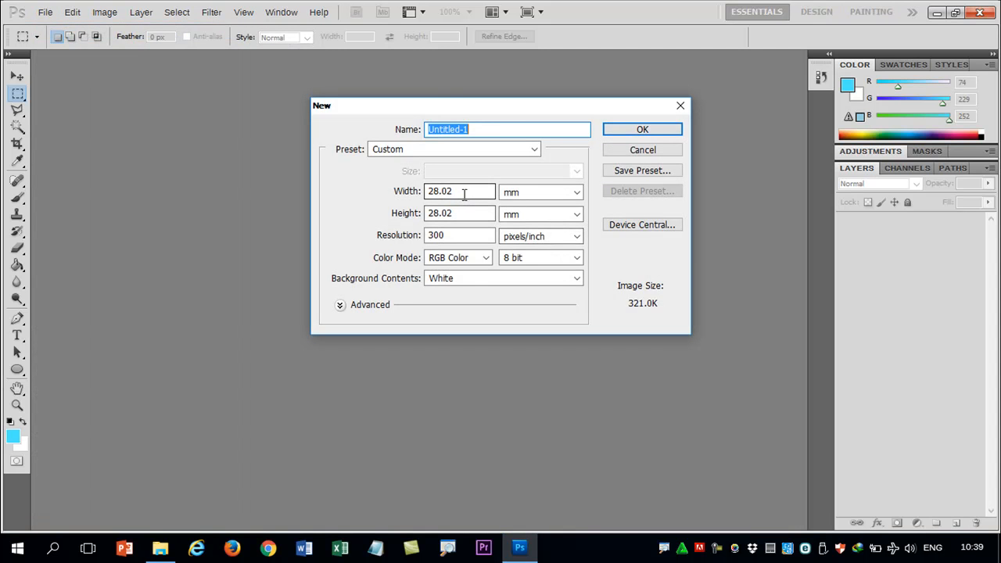
# Step: Create a new document 117 mm wide and 117 mm high
pyautogui.doubleClick(469, 194)
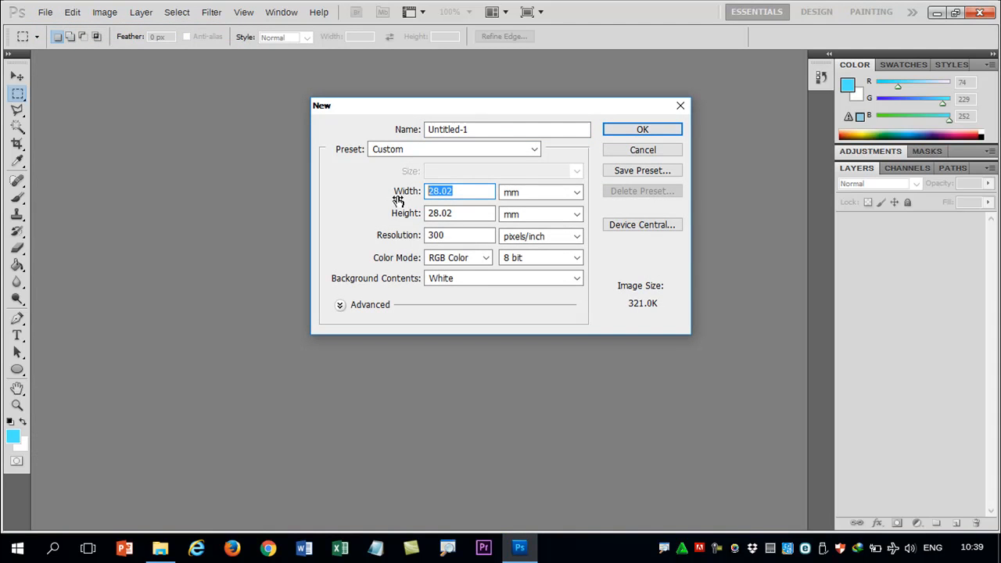
pyautogui.click(933, 552)
pyautogui.click(862, 388)
pyautogui.write('117')
pyautogui.press('Tab')
pyautogui.write('117')
pyautogui.click(625, 127)
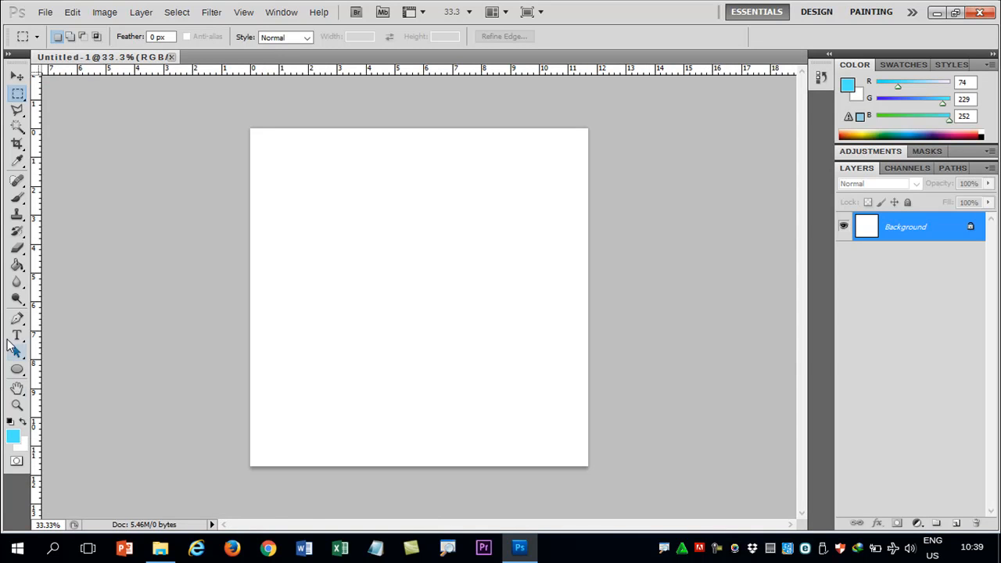
# Step: Set the foreground colour to black (000000) and fill the Background layer with it using the Paint Bucket
pyautogui.click(18, 266)
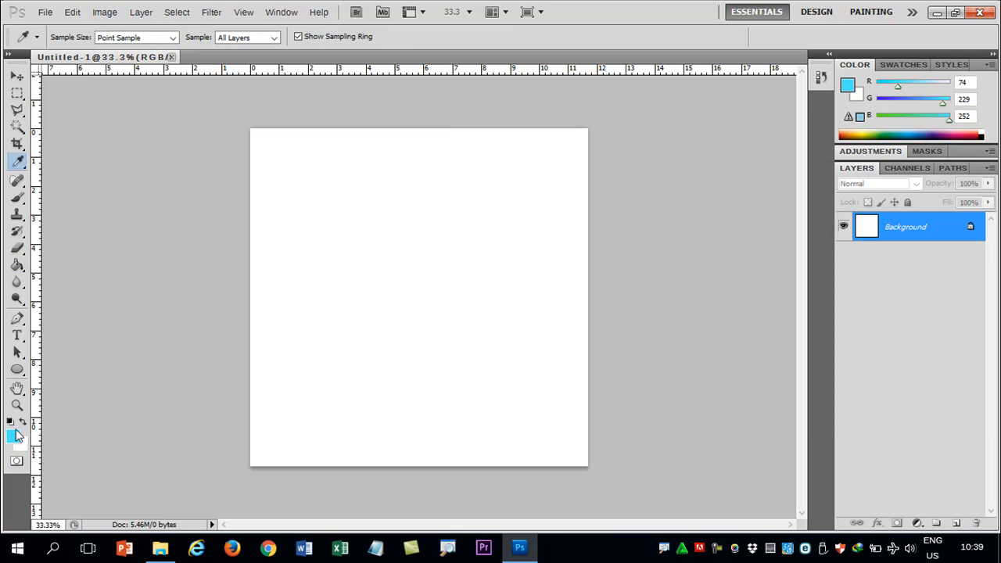
pyautogui.click(12, 436)
pyautogui.moveTo(494, 392); pyautogui.dragTo(476, 408)
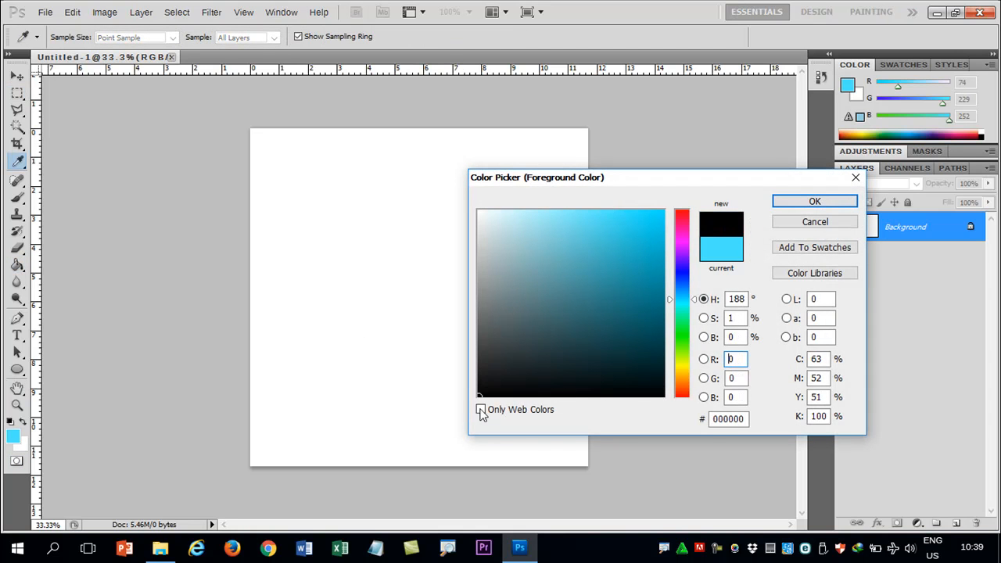
pyautogui.click(815, 202)
pyautogui.click(414, 224)
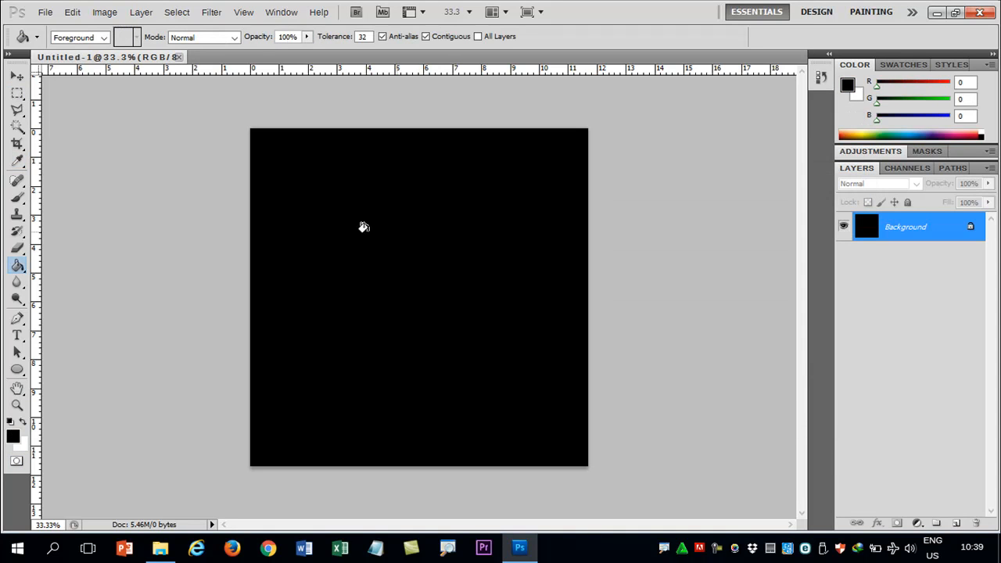
# Step: Place one horizontal and one vertical guide crossing at the centre of the canvas
pyautogui.click(17, 76)
pyautogui.moveTo(327, 73); pyautogui.dragTo(344, 296)
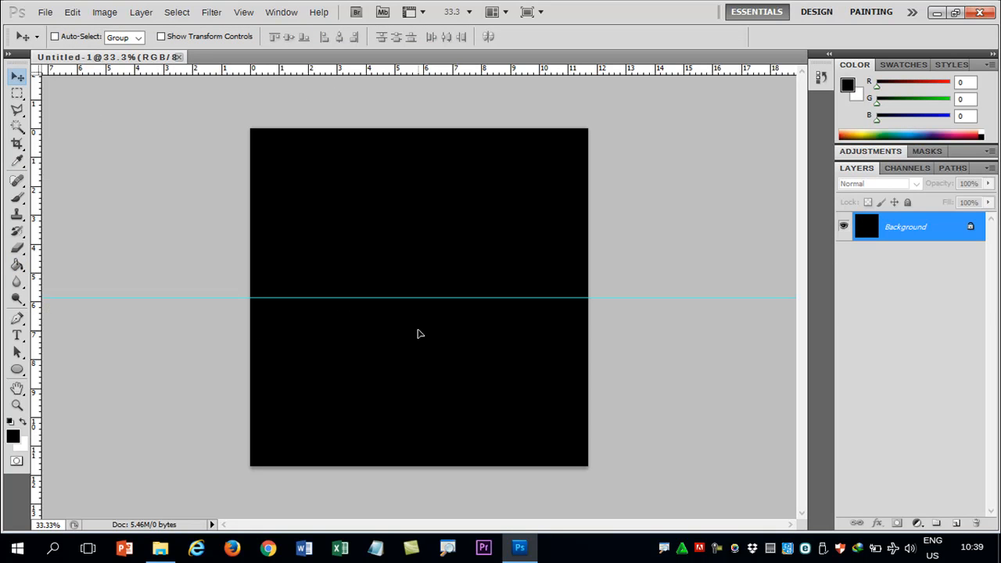
pyautogui.moveTo(417, 334); pyautogui.dragTo(239, 287)
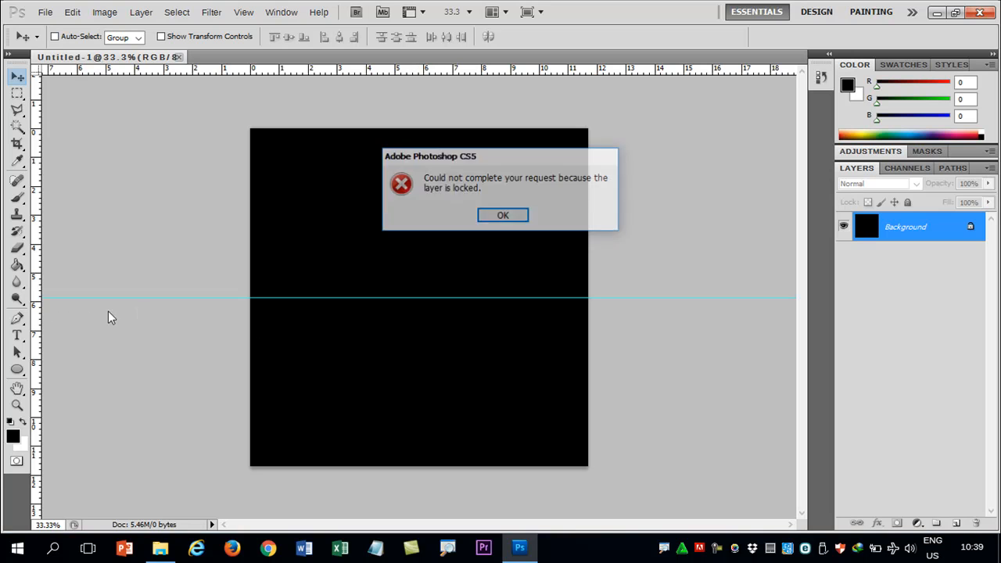
pyautogui.click(505, 217)
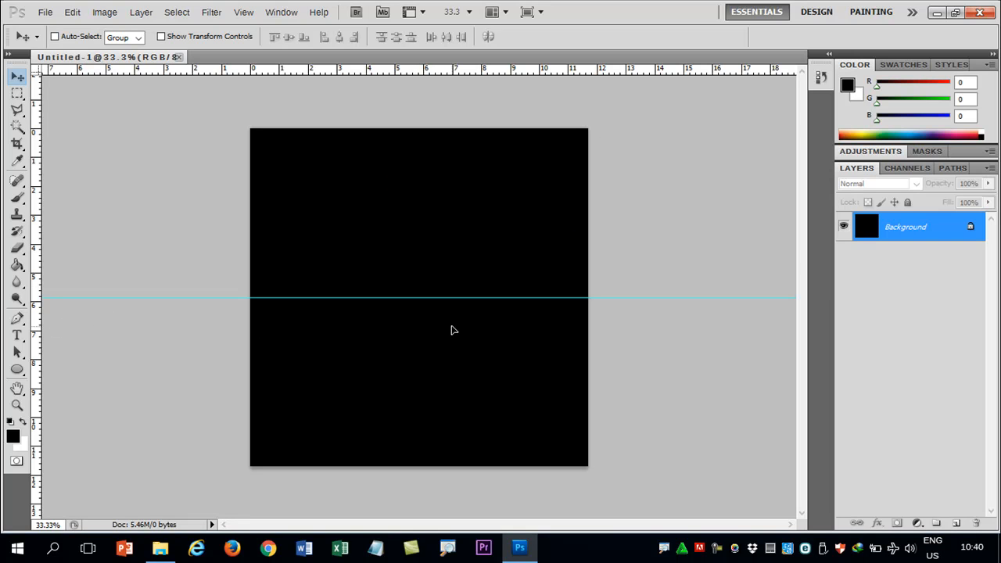
pyautogui.moveTo(451, 329); pyautogui.dragTo(501, 306)
pyautogui.click(507, 216)
pyautogui.moveTo(38, 290); pyautogui.dragTo(420, 313)
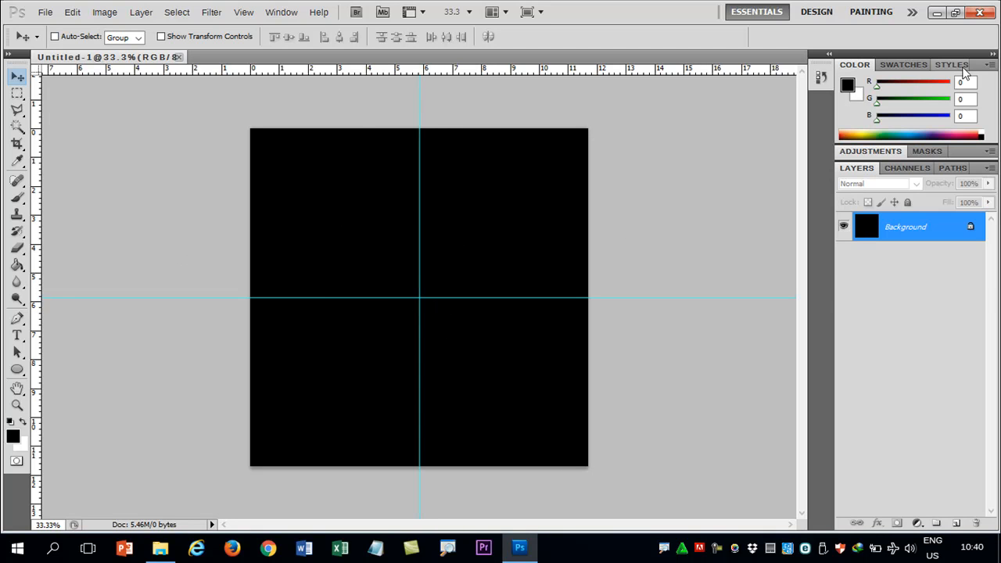
# Step: Draw a pink circle (RGB 254, 29, 193) with the Ellipse tool, spanning the full width and height of the canvas
pyautogui.press('u')
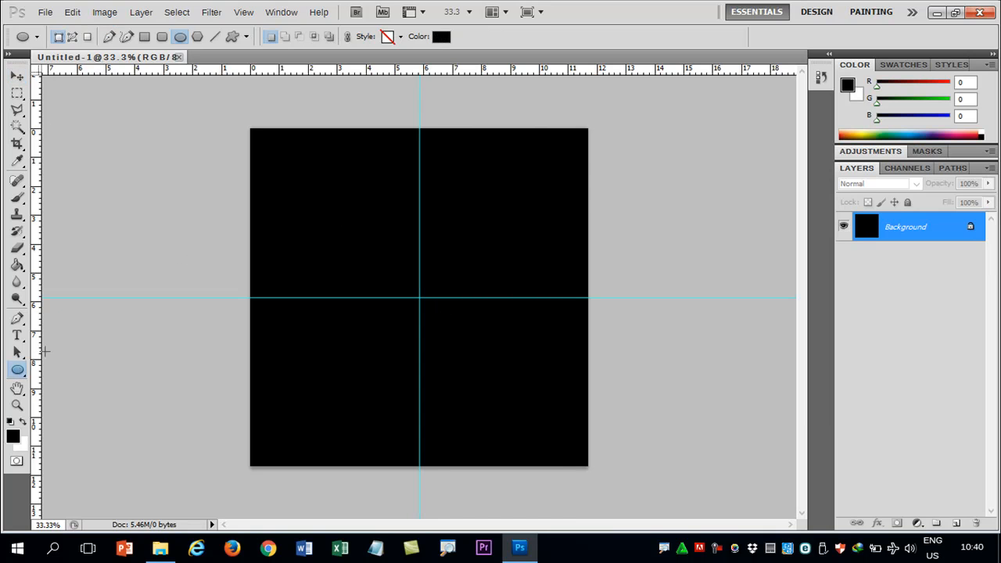
pyautogui.click(439, 37)
pyautogui.click(680, 232)
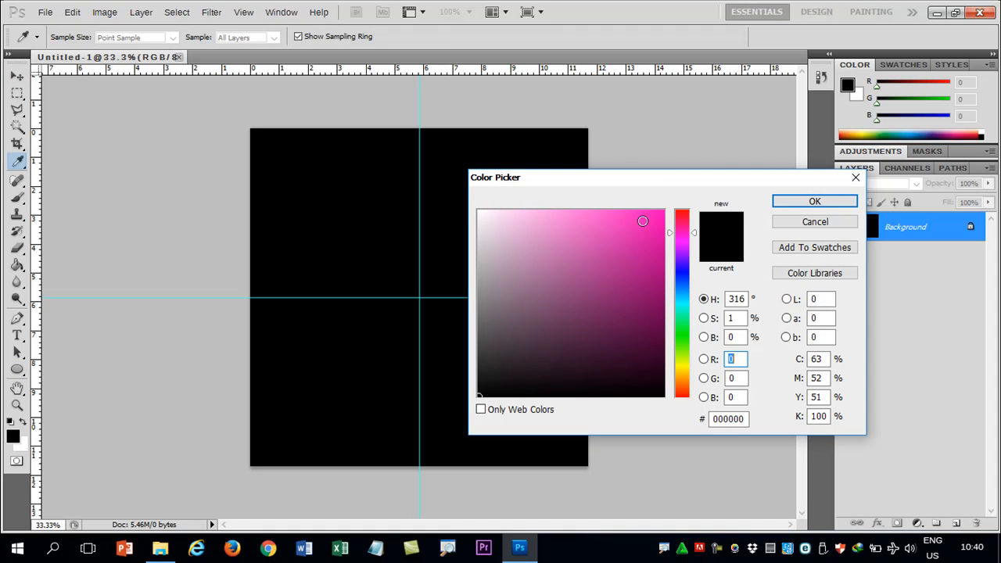
pyautogui.click(646, 211)
pyautogui.click(813, 205)
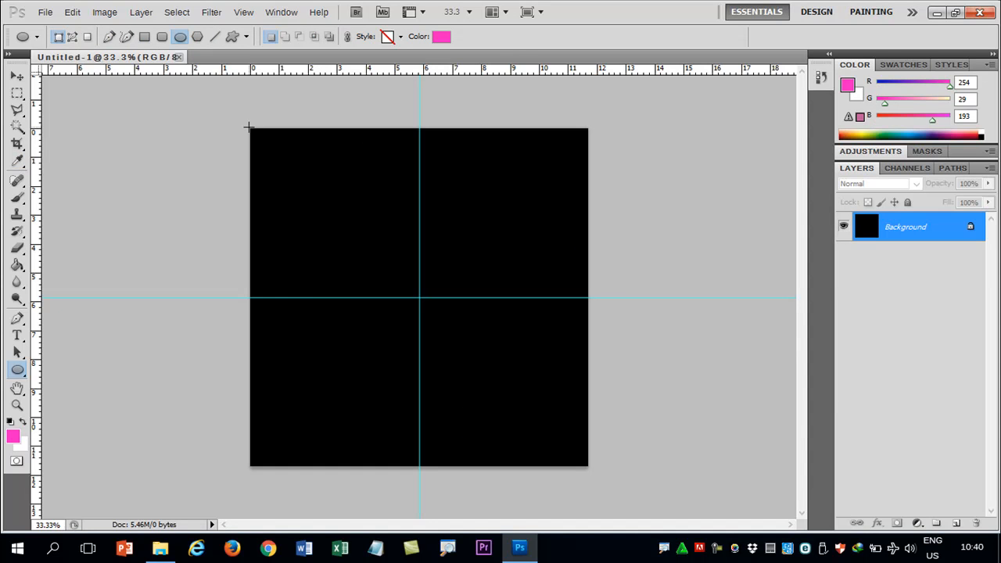
pyautogui.moveTo(253, 130); pyautogui.dragTo(642, 464)
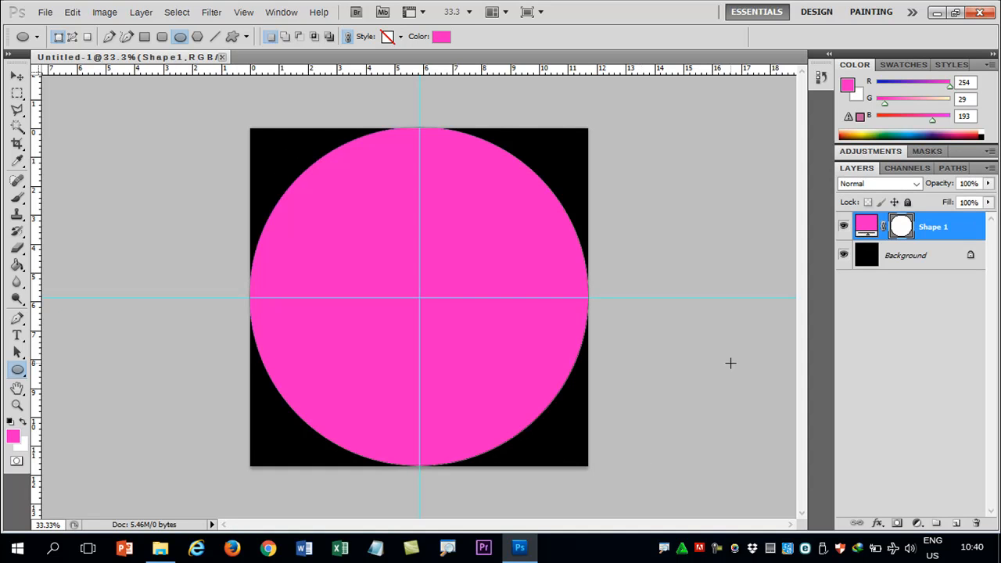
# Step: Free-transform the pink circle so its upper and lower edges align exactly with the canvas edges
pyautogui.click(16, 76)
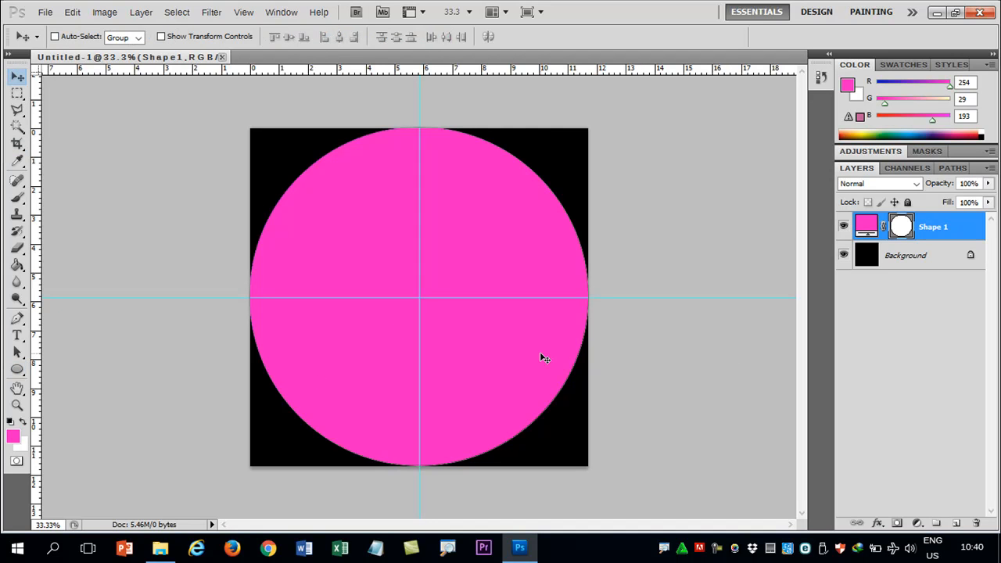
pyautogui.hotkey('ctrl', 't')
pyautogui.moveTo(420, 465); pyautogui.dragTo(419, 465)
pyautogui.moveTo(418, 126); pyautogui.dragTo(419, 129)
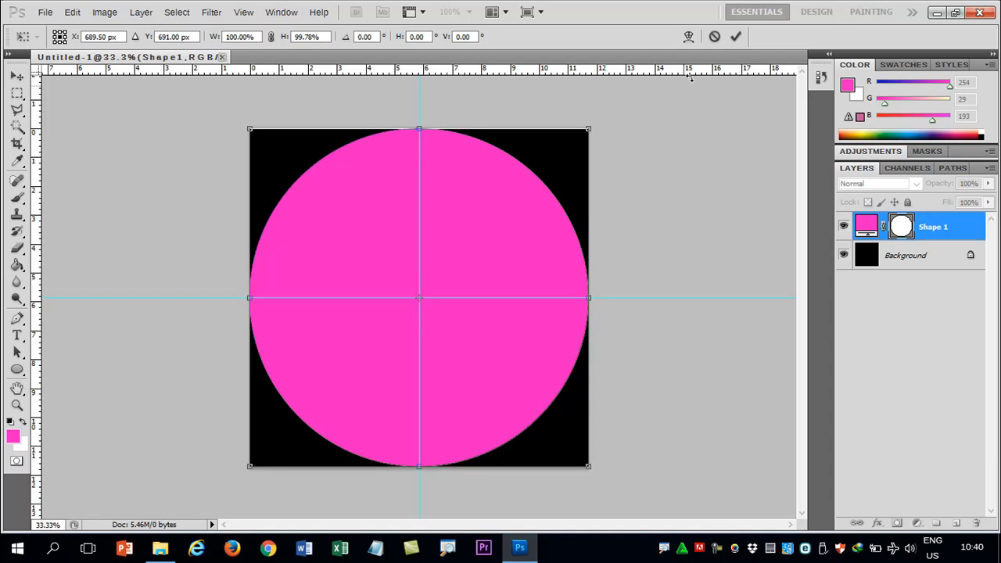
pyautogui.click(743, 38)
# Step: Rasterize the pink circle's shape layer and add a new empty layer above it
pyautogui.rightClick(934, 227)
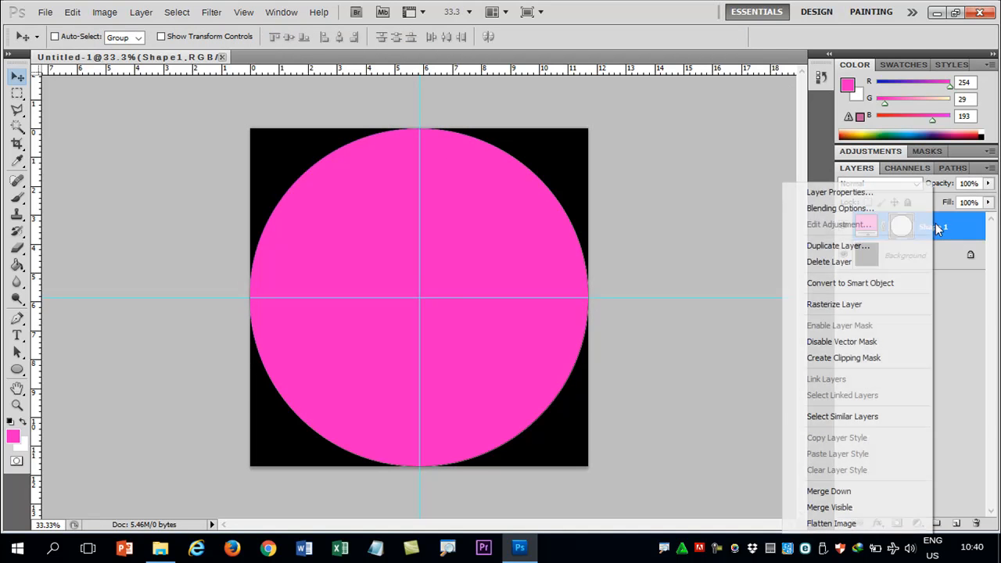
pyautogui.click(841, 302)
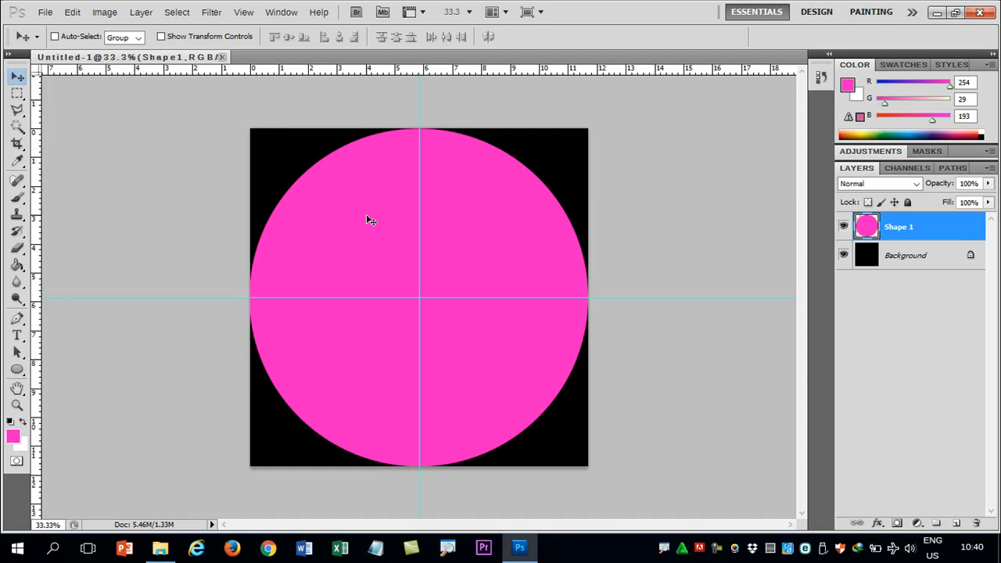
pyautogui.click(957, 523)
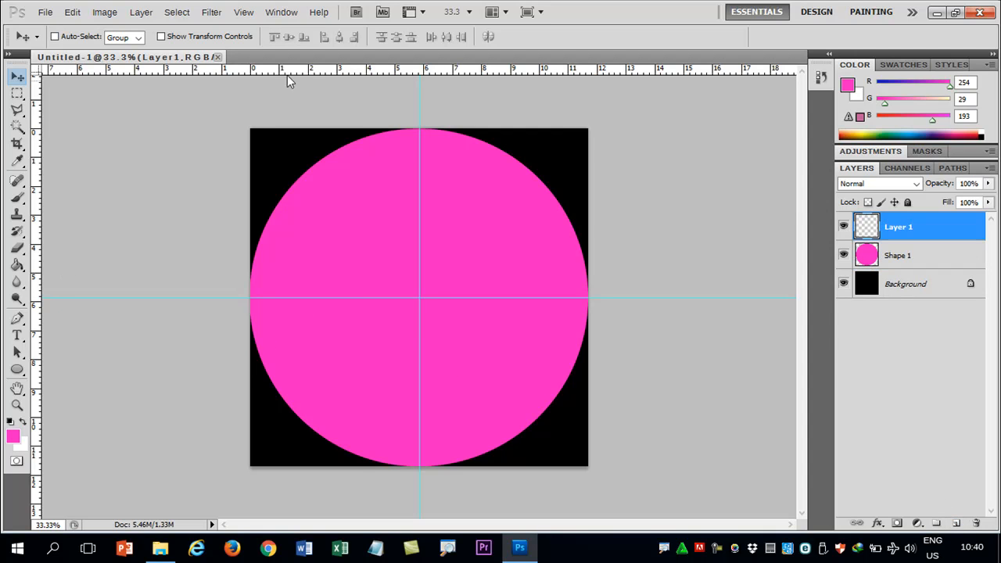
# Step: Add a horizontal guide about 2.8 cm below the canvas's upper edge and a vertical guide about 2.8 cm from its left edge
pyautogui.moveTo(307, 73); pyautogui.dragTo(315, 209)
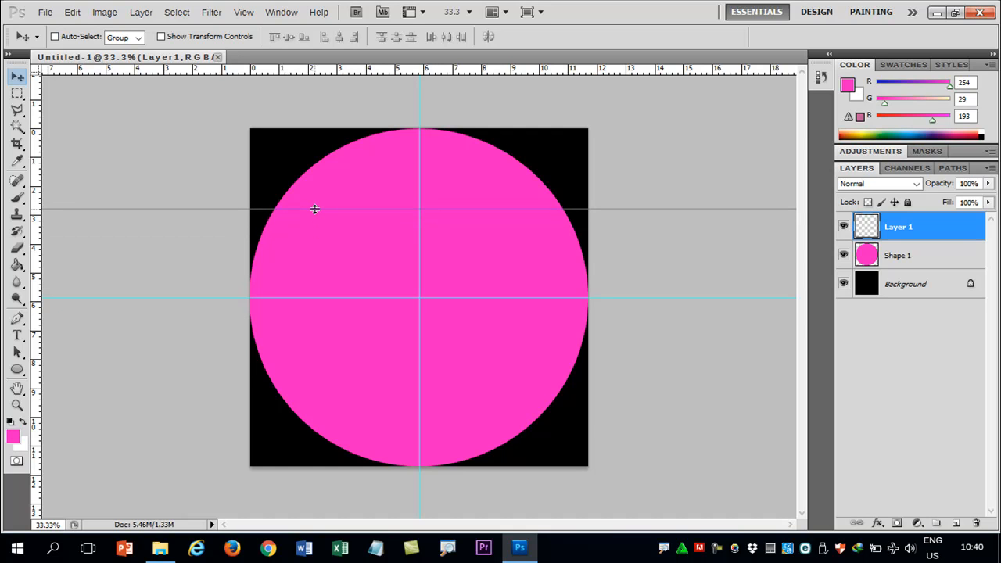
pyautogui.moveTo(314, 209); pyautogui.dragTo(314, 208)
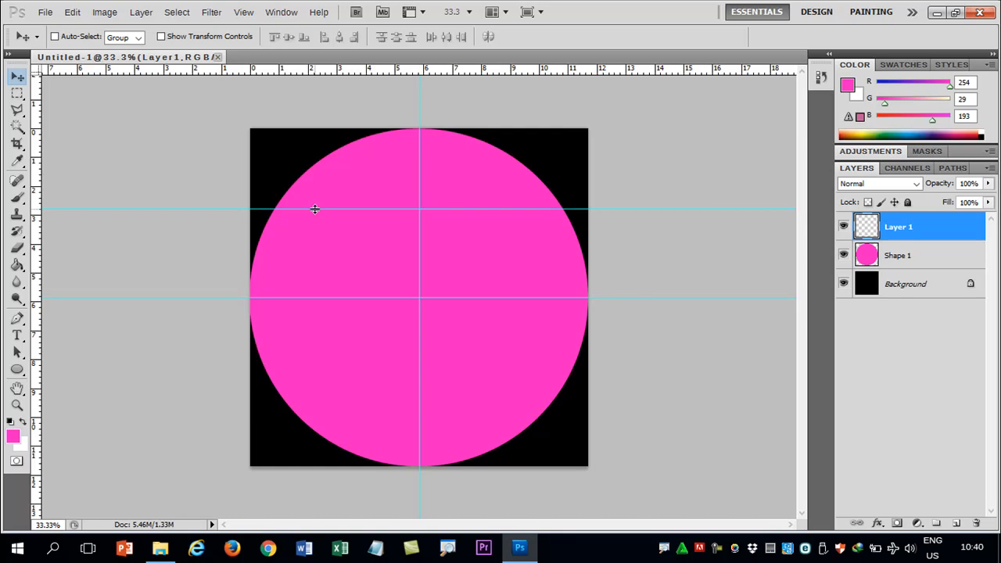
pyautogui.moveTo(40, 226); pyautogui.dragTo(332, 246)
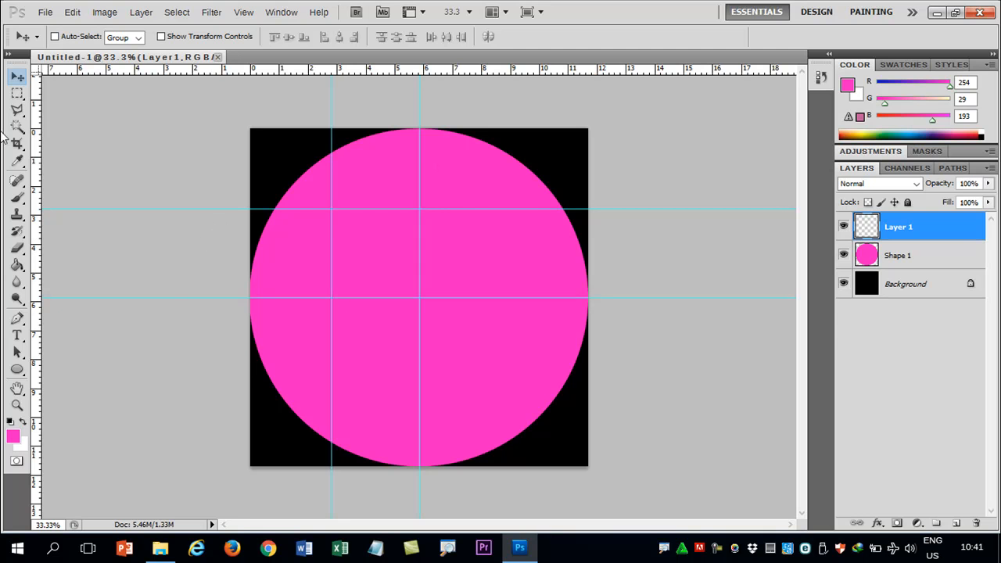
# Step: Draw a blue circle (RGB 55, 29, 254) from the canvas's upper-left corner to the intersection of the two outer guides
pyautogui.click(18, 370)
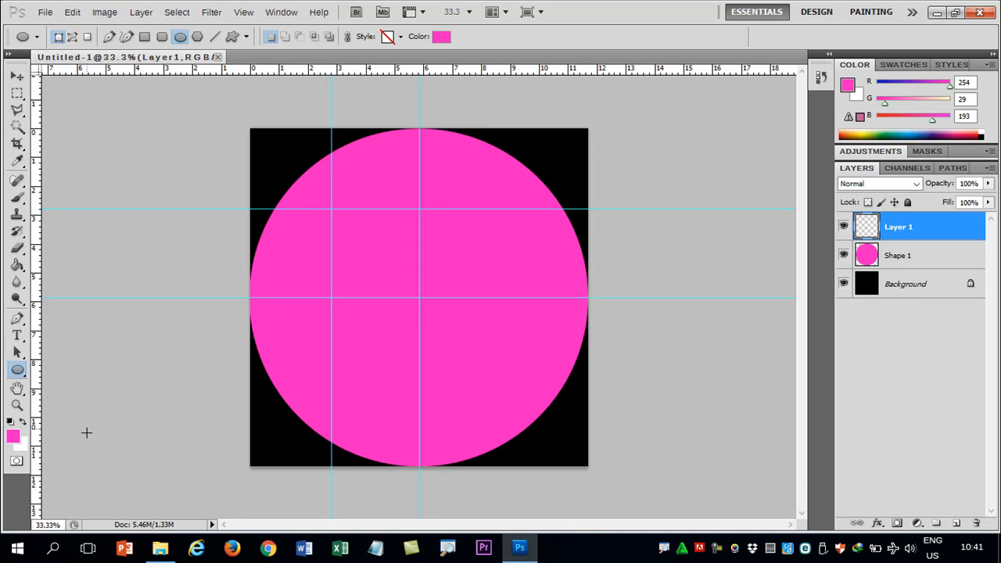
pyautogui.click(12, 439)
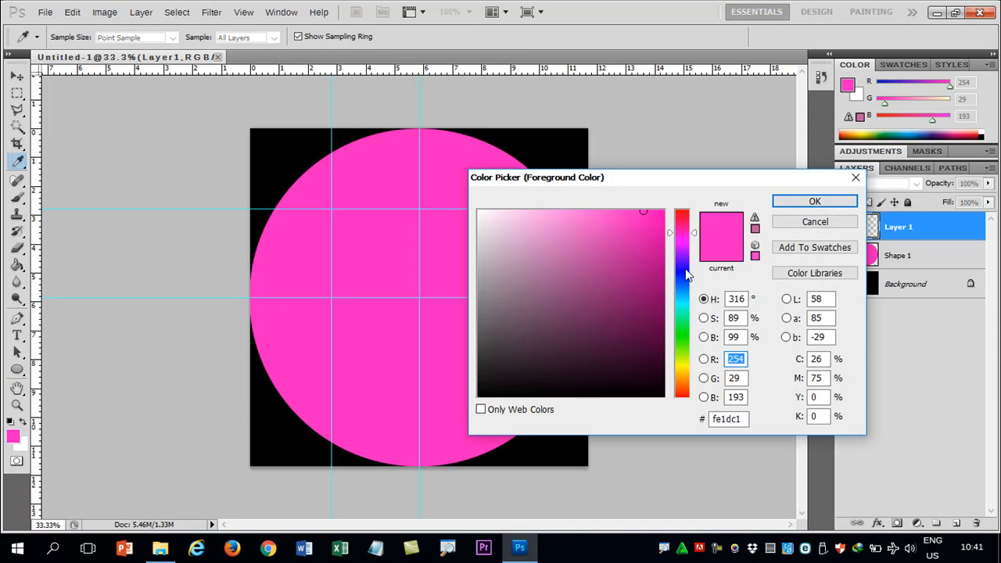
pyautogui.click(685, 270)
pyautogui.click(814, 201)
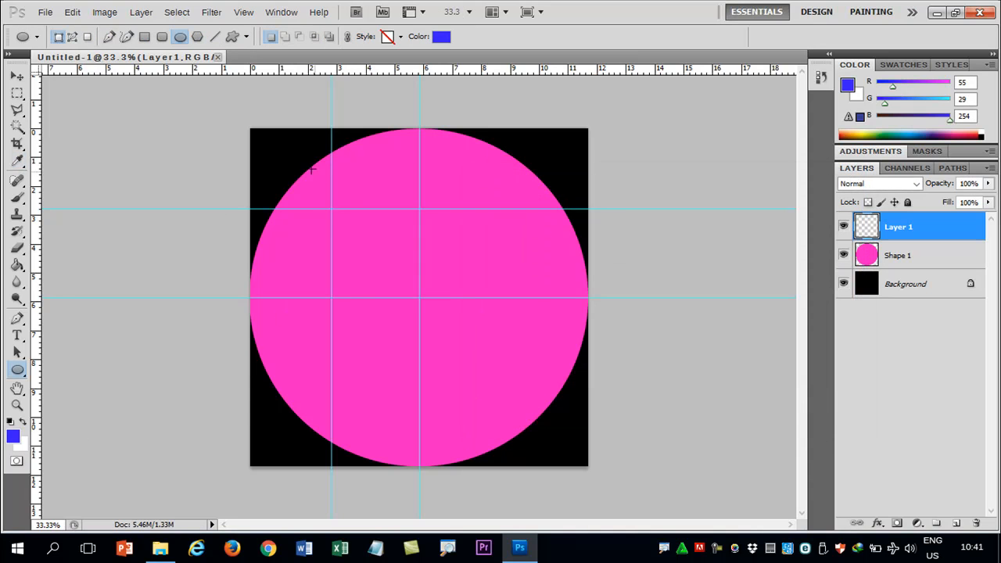
pyautogui.moveTo(275, 156); pyautogui.dragTo(330, 210)
pyautogui.moveTo(329, 210); pyautogui.dragTo(331, 209)
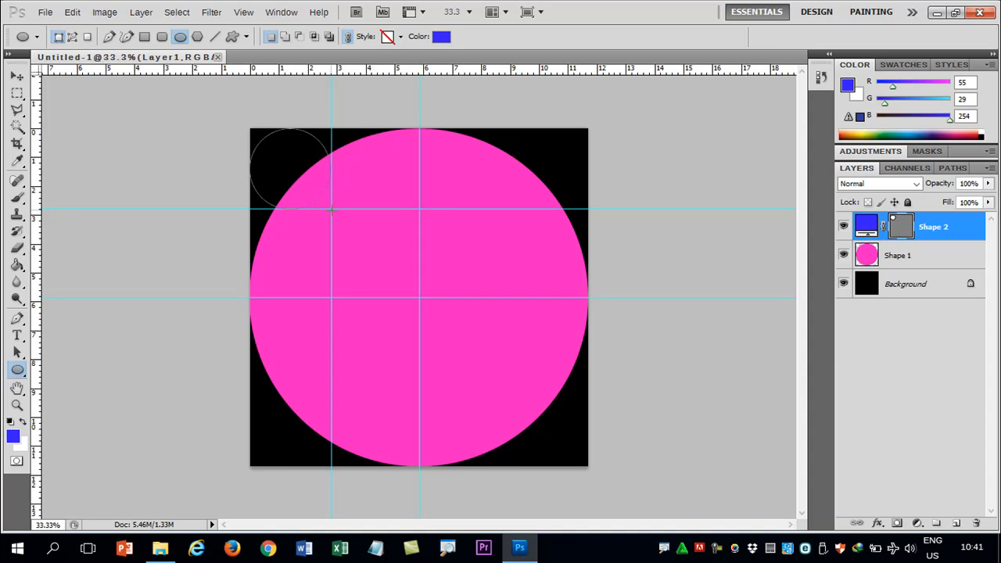
# Step: Move the blue circle to the centre of the canvas where the guides cross, and rasterize its layer
pyautogui.click(16, 76)
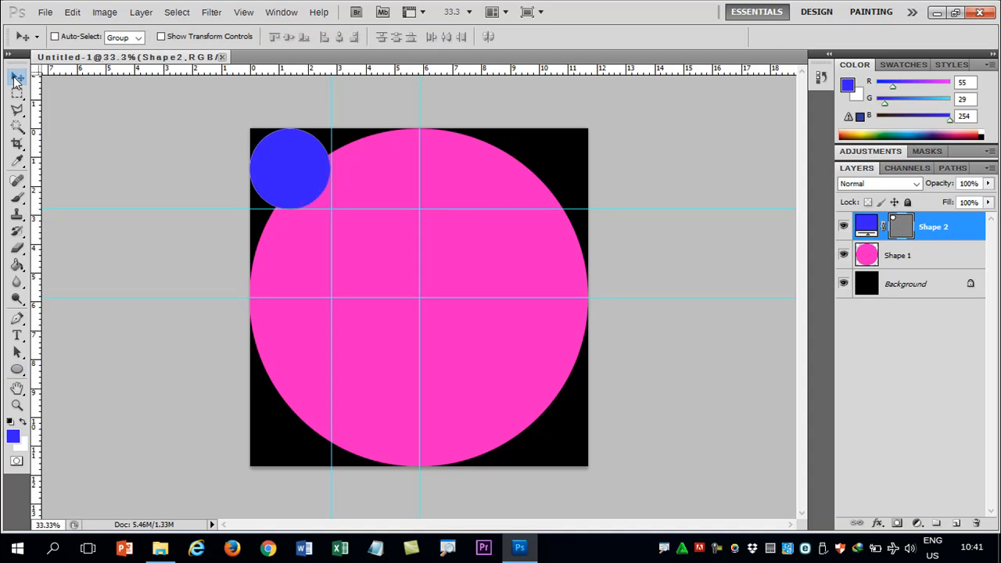
pyautogui.moveTo(288, 170); pyautogui.dragTo(415, 296)
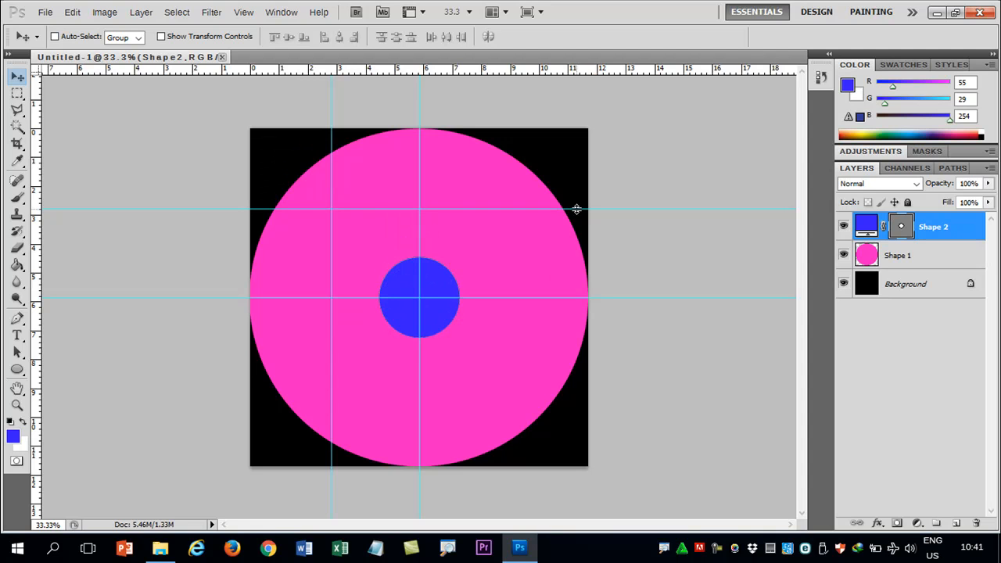
pyautogui.rightClick(930, 229)
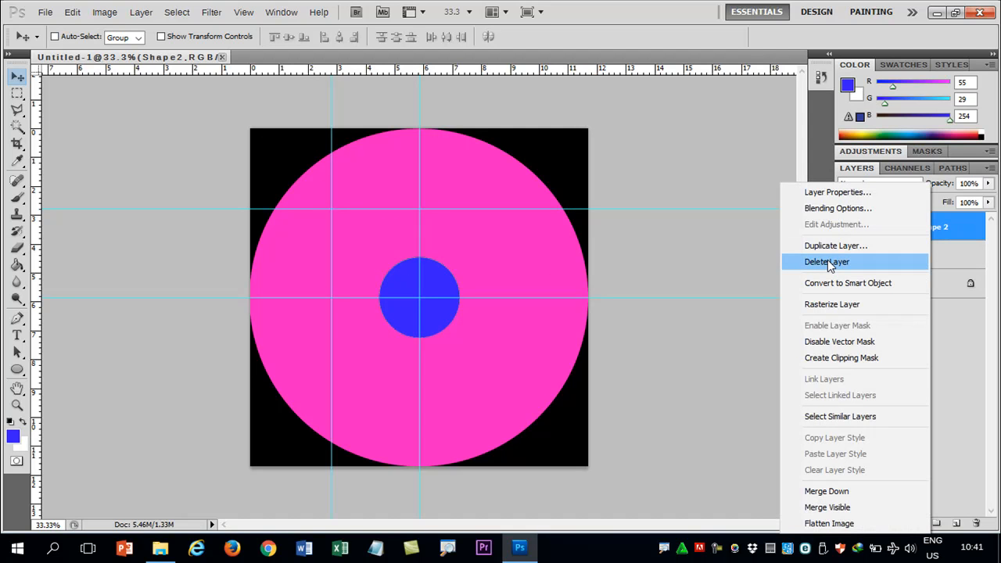
pyautogui.click(840, 304)
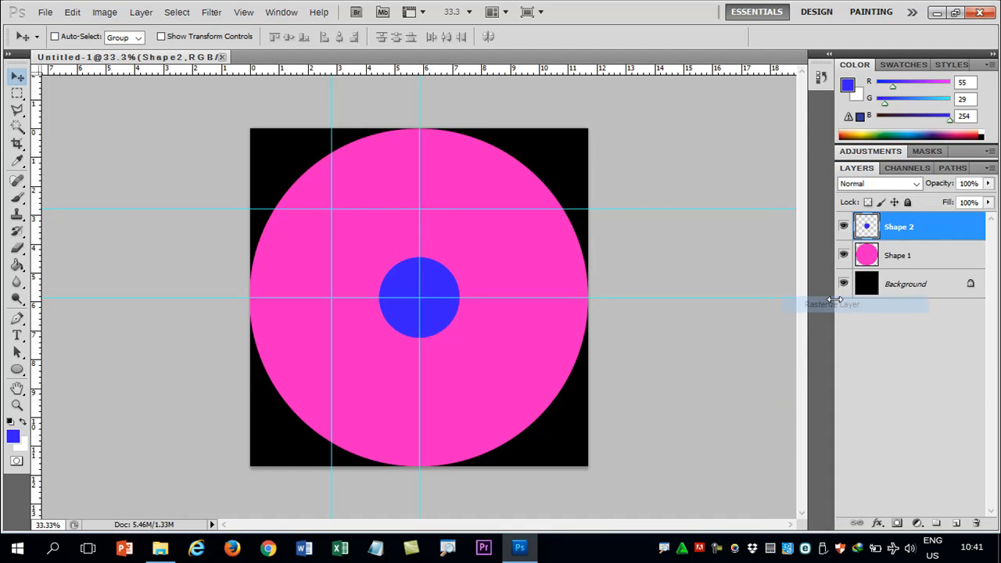
# Step: Select the blue circle with the Magic Wand, delete that area from the Shape 1 layer, hide Shape 2 and deselect
pyautogui.click(16, 126)
pyautogui.click(395, 279)
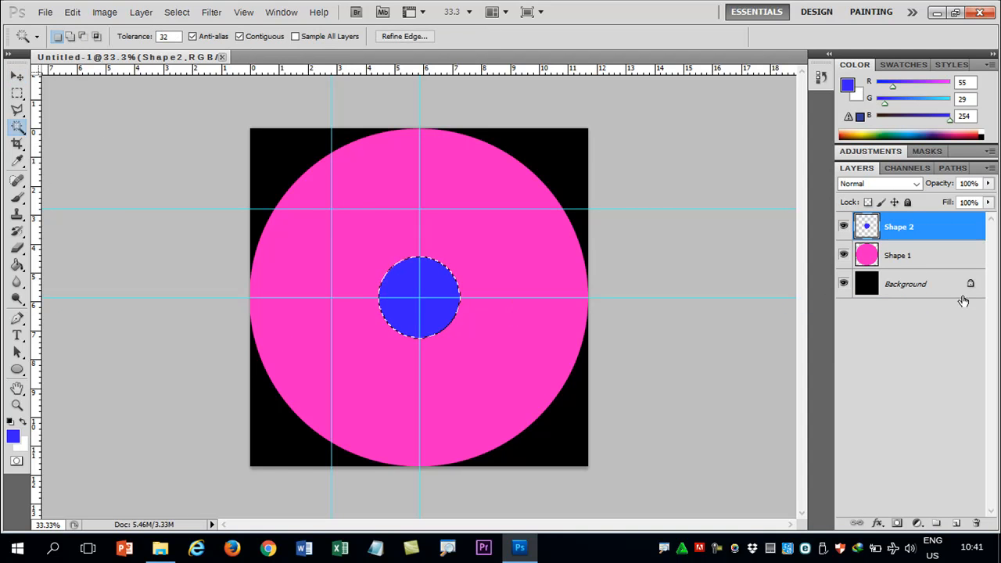
pyautogui.click(889, 257)
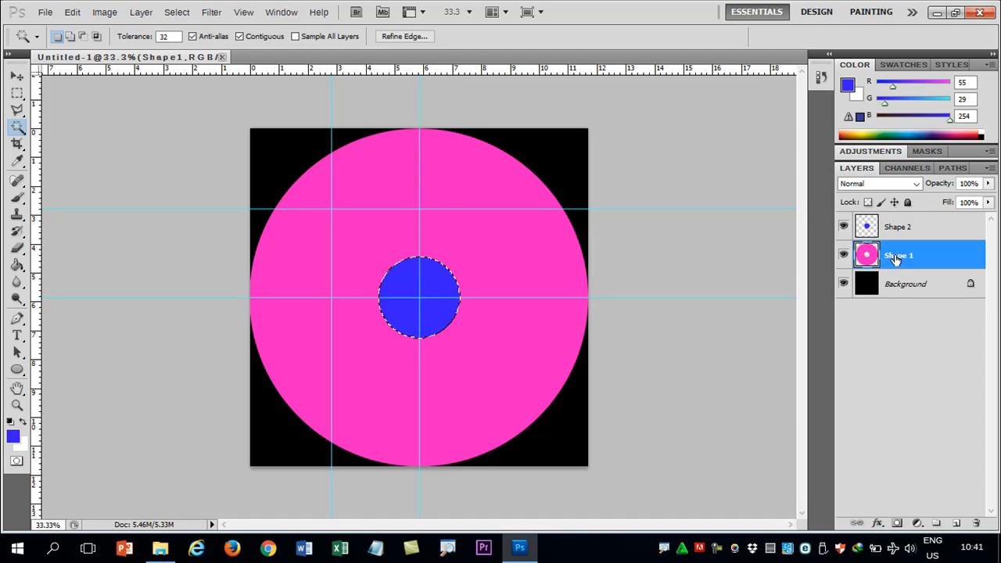
pyautogui.click(864, 232)
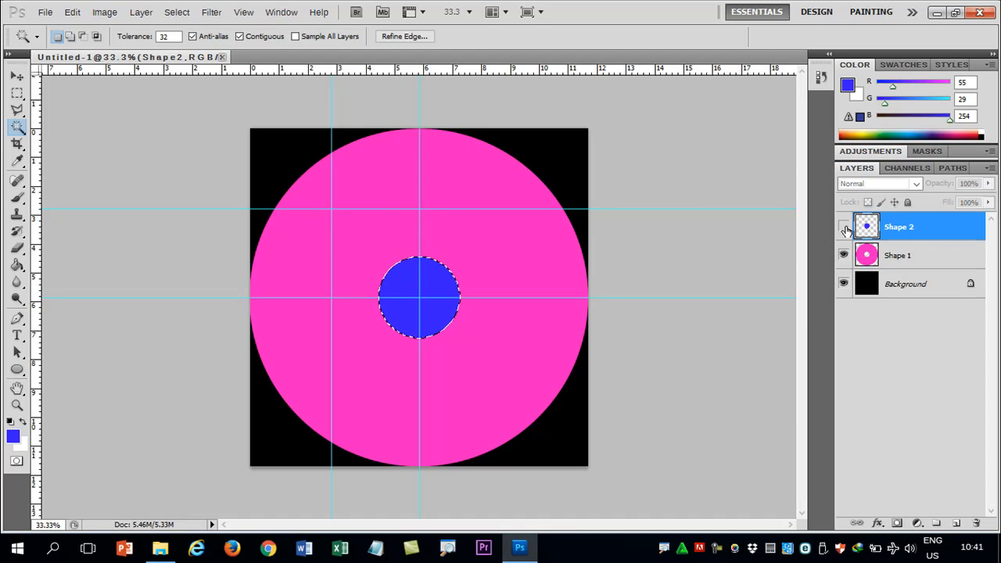
pyautogui.click(843, 226)
pyautogui.hotkey('ctrl', 'd')
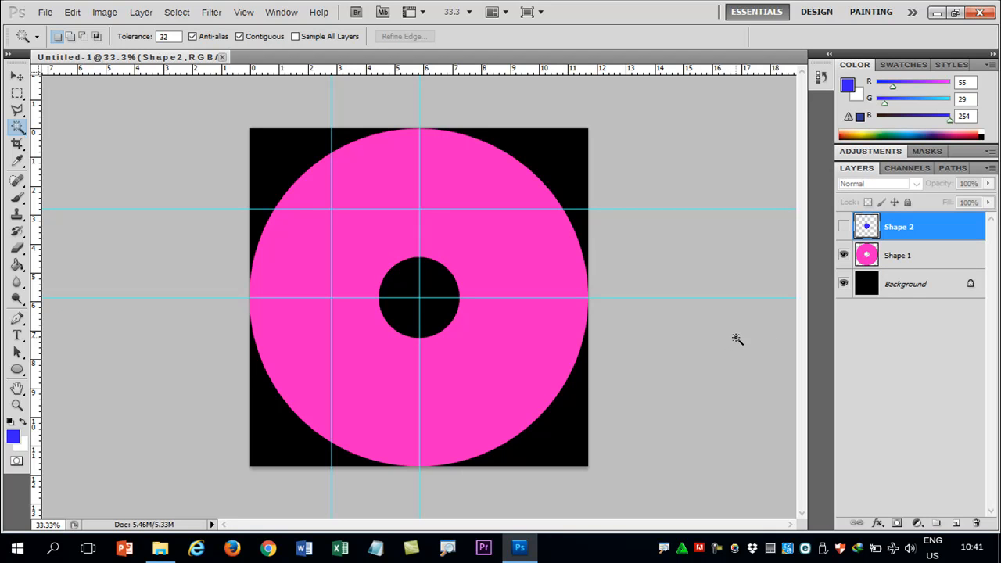
# Step: Remove the two outer guides, keeping only the pair through the canvas centre
pyautogui.click(16, 76)
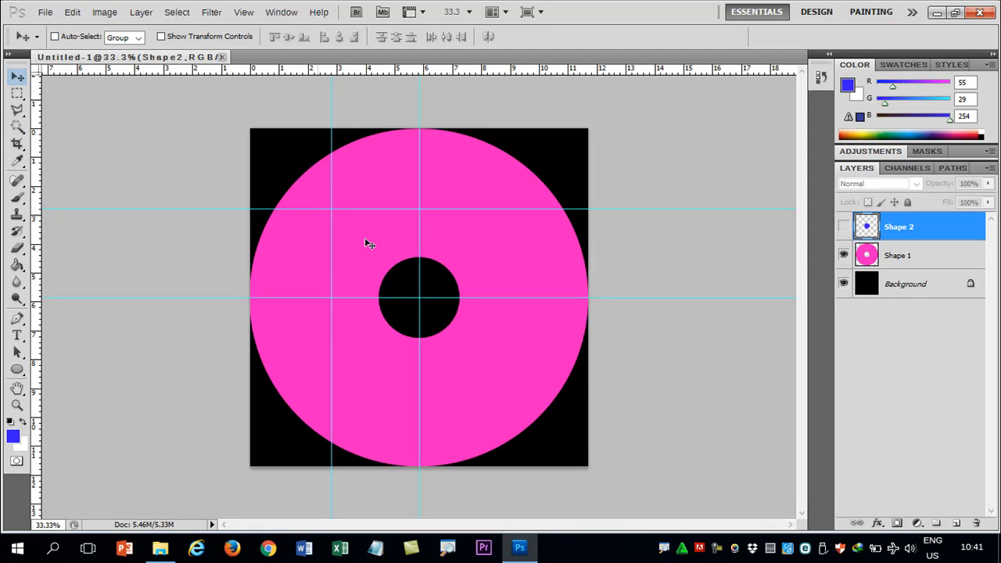
pyautogui.moveTo(387, 208); pyautogui.dragTo(391, 72)
pyautogui.moveTo(330, 272); pyautogui.dragTo(23, 266)
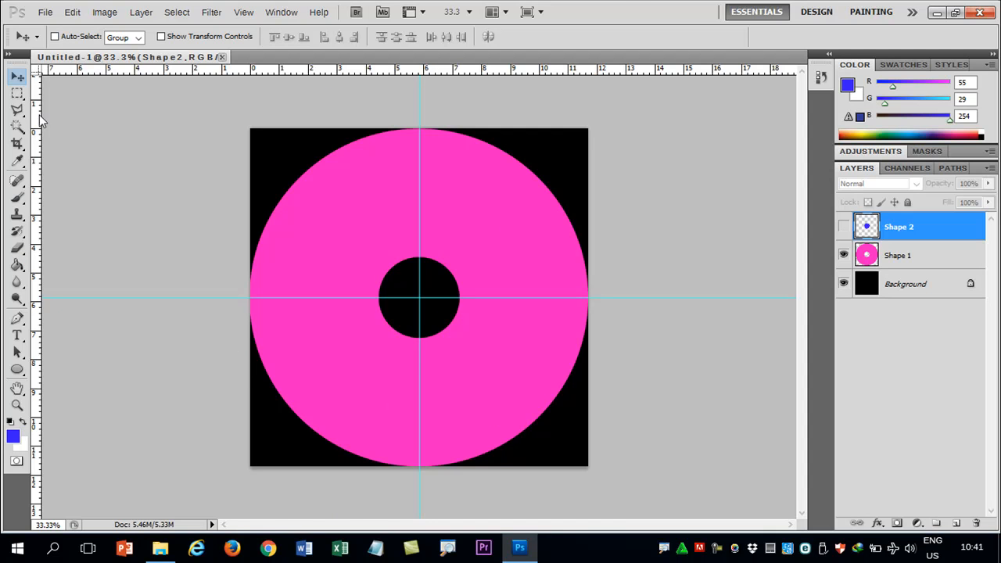
# Step: Open the rose picture images (44) from the ภาพพื้นหลัง folder on DATA (D:) and copy it into the disc document
pyautogui.click(46, 12)
pyautogui.click(61, 47)
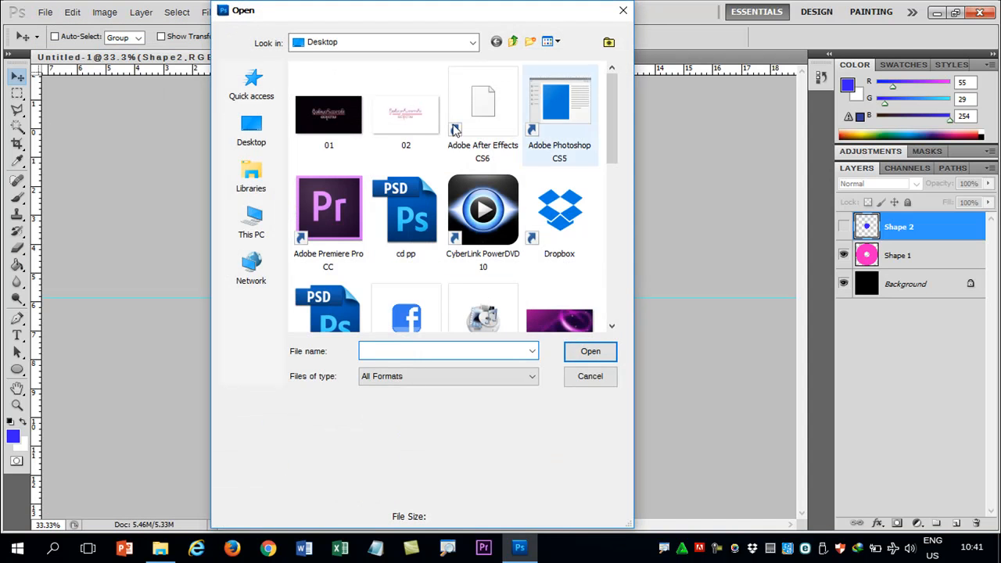
pyautogui.click(251, 223)
pyautogui.doubleClick(501, 254)
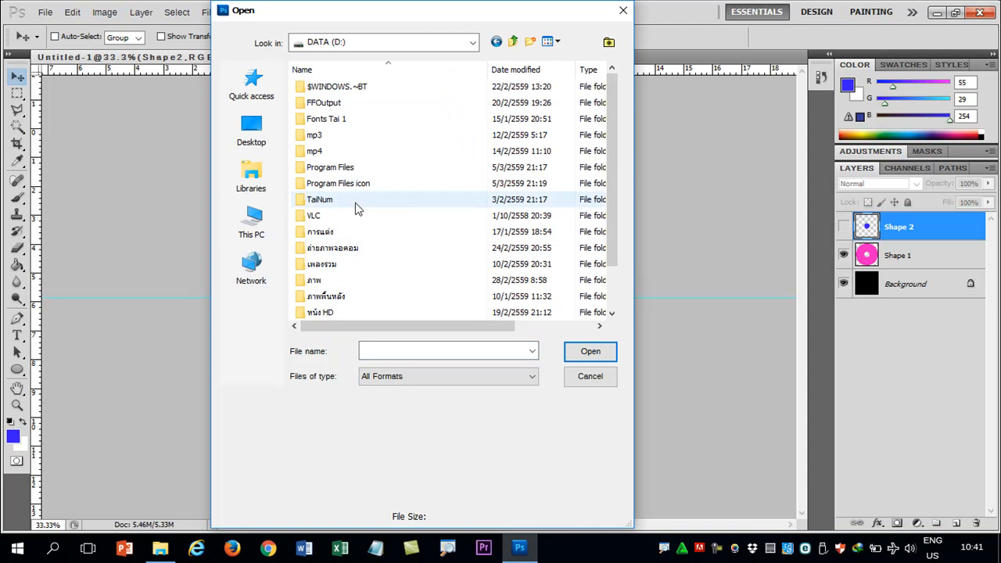
pyautogui.moveTo(607, 179); pyautogui.dragTo(608, 219)
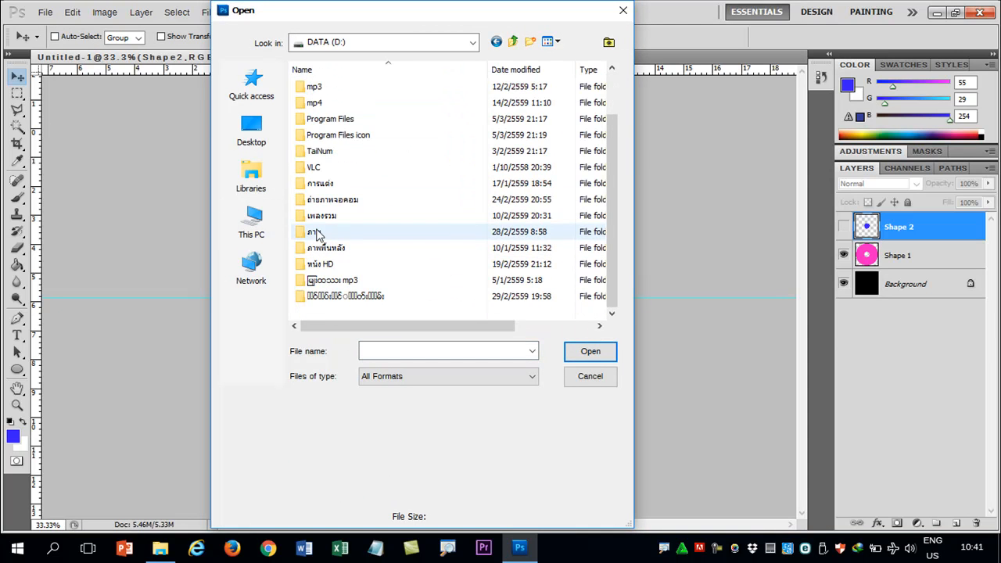
pyautogui.doubleClick(321, 248)
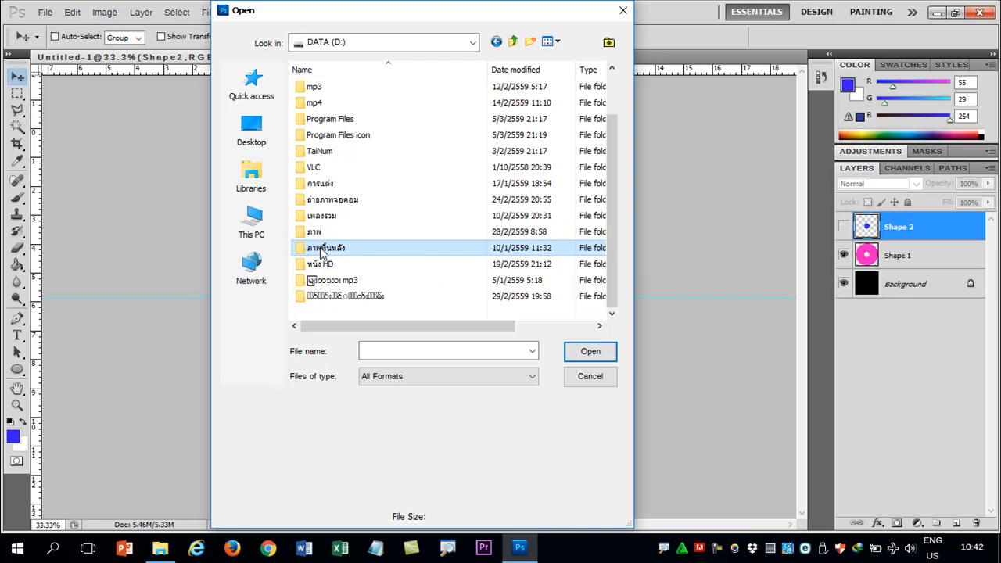
pyautogui.moveTo(611, 92); pyautogui.dragTo(626, 188)
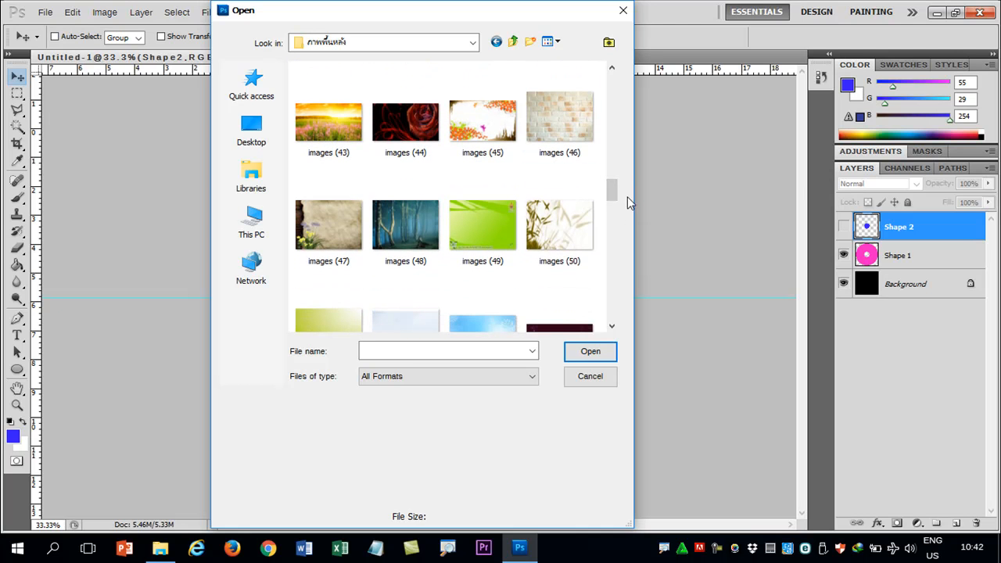
pyautogui.moveTo(614, 191)
pyautogui.mouseDown()
pyautogui.moveTo(616, 220)
pyautogui.moveTo(613, 189)
pyautogui.mouseUp()
pyautogui.click(405, 140)
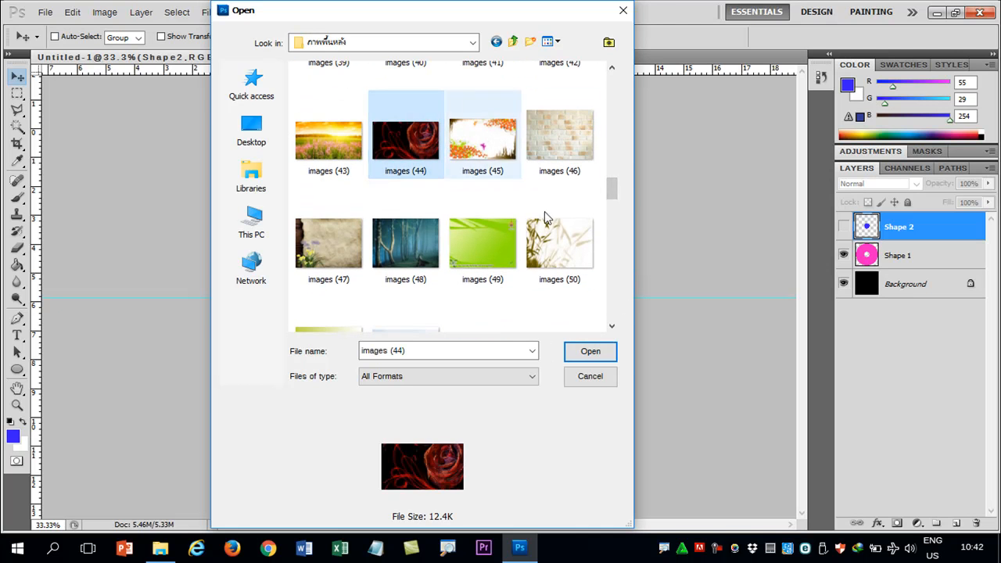
pyautogui.click(596, 348)
pyautogui.moveTo(329, 99); pyautogui.dragTo(332, 145)
pyautogui.moveTo(392, 210); pyautogui.dragTo(397, 353)
# Step: Stretch the rose picture with Free Transform to about 782% width and 955% height so it covers the whole canvas
pyautogui.click(418, 128)
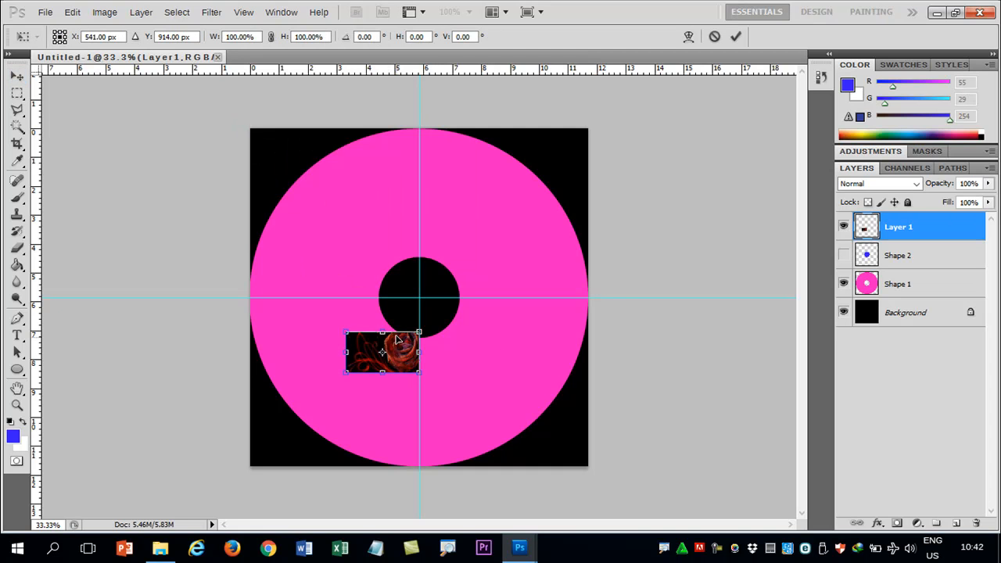
pyautogui.moveTo(382, 333); pyautogui.dragTo(357, 115)
pyautogui.moveTo(418, 243); pyautogui.dragTo(665, 264)
pyautogui.moveTo(504, 372); pyautogui.dragTo(507, 501)
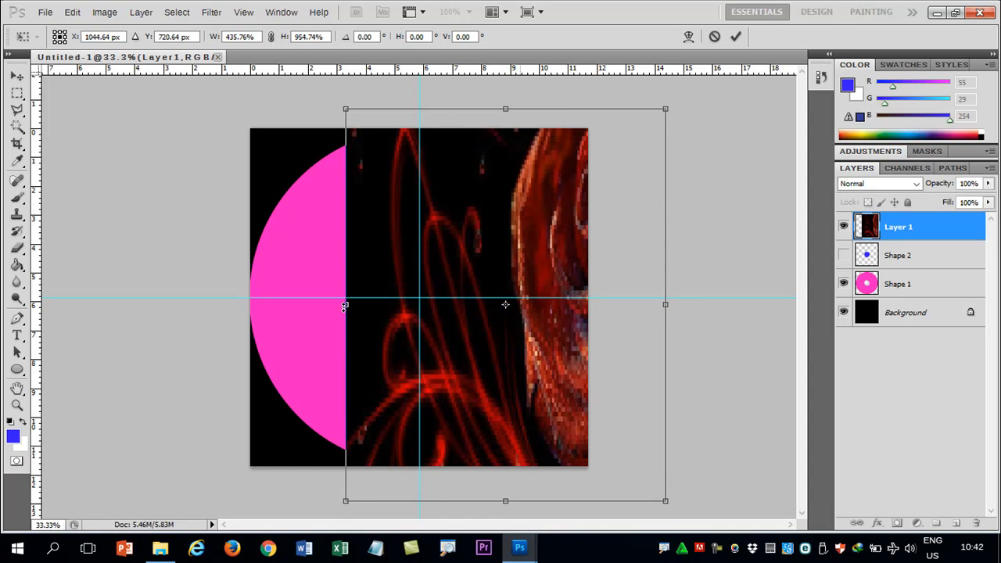
pyautogui.moveTo(347, 306); pyautogui.dragTo(91, 304)
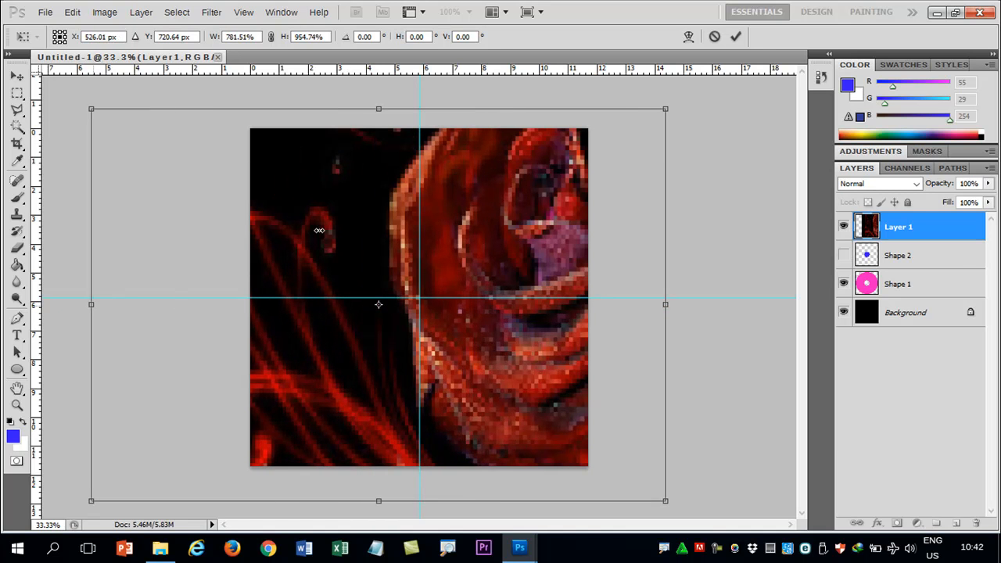
pyautogui.click(735, 36)
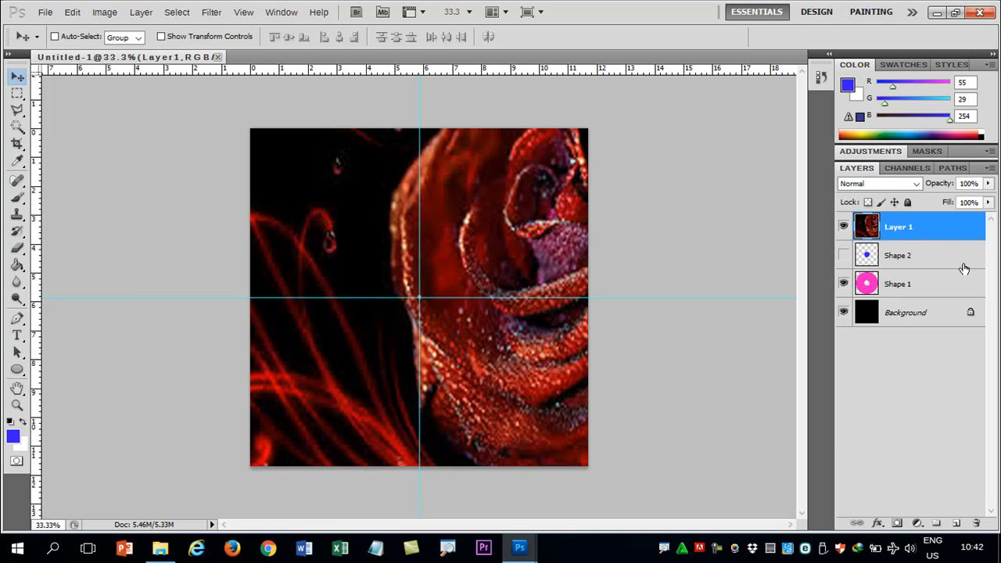
# Step: Create a clipping mask from Layer 1 onto the hidden Shape 2 layer, and delete Shape 2
pyautogui.rightClick(935, 227)
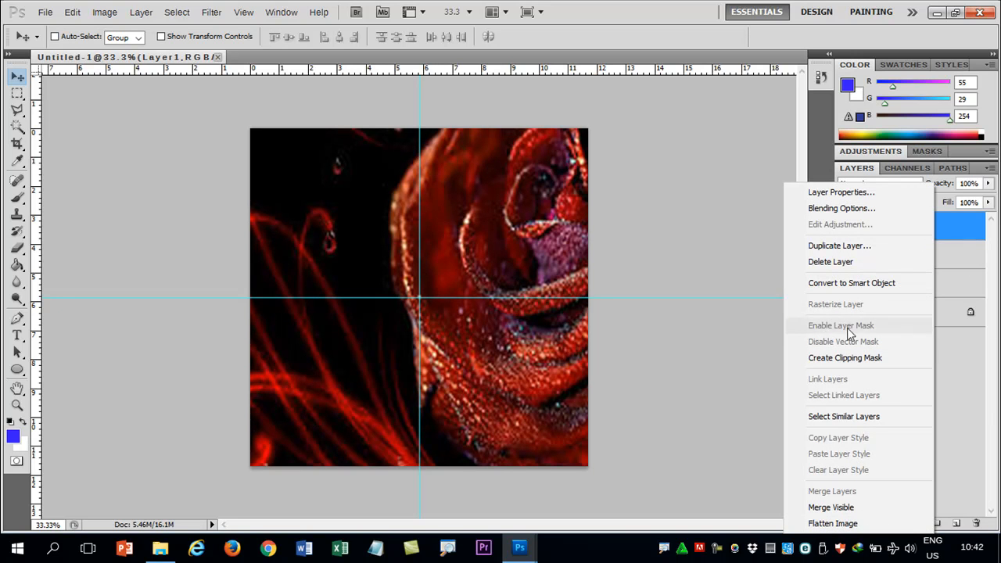
pyautogui.click(829, 358)
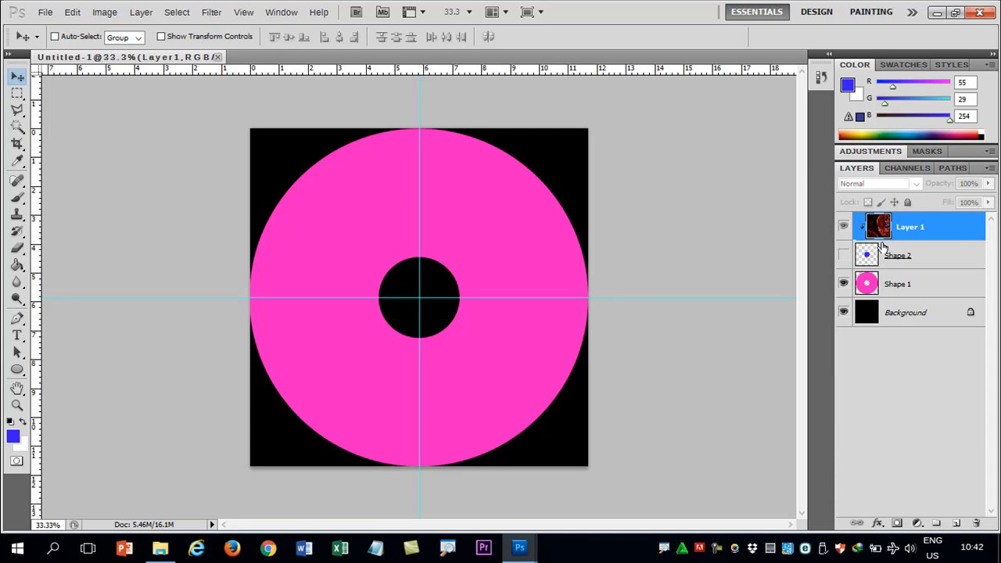
pyautogui.click(895, 263)
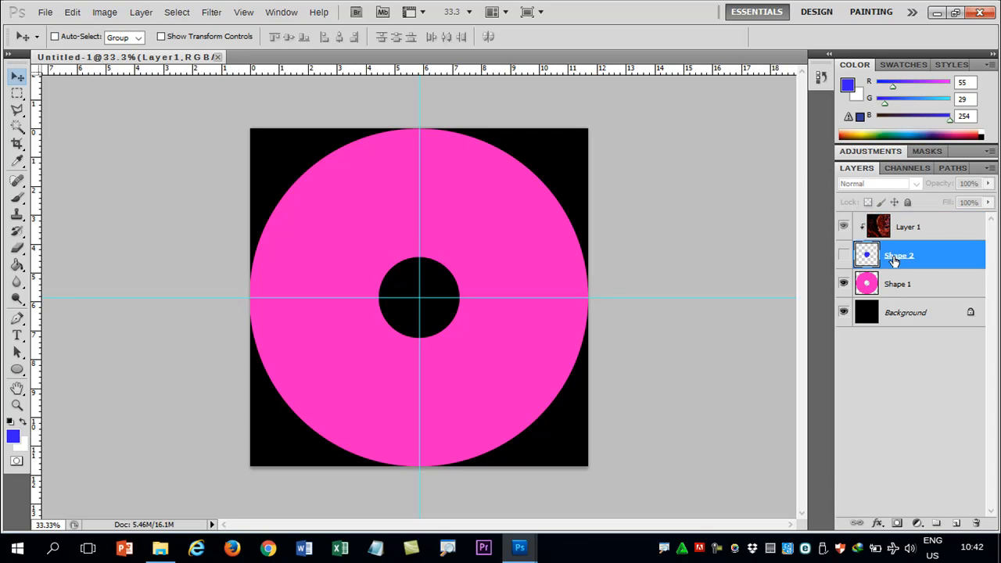
pyautogui.press('Delete')
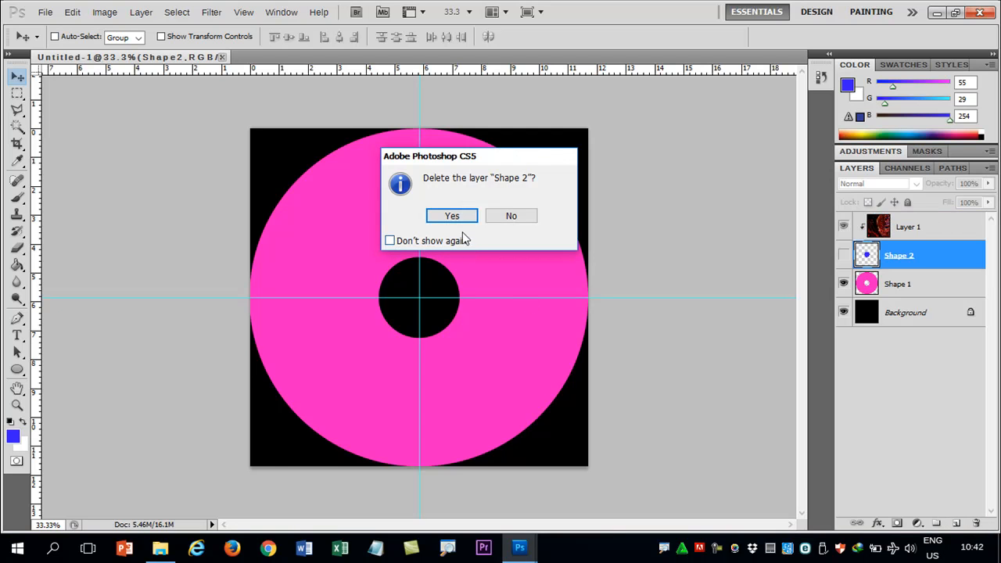
pyautogui.click(456, 217)
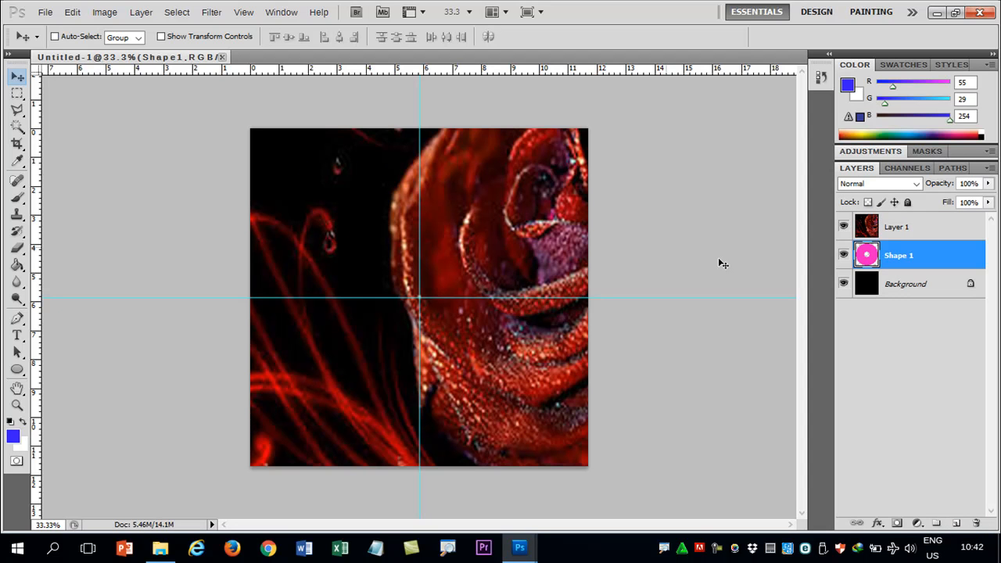
# Step: Clip Layer 1 to the Shape 1 disc with a clipping mask and shift the rose picture slightly right and down
pyautogui.click(893, 227)
pyautogui.rightClick(895, 227)
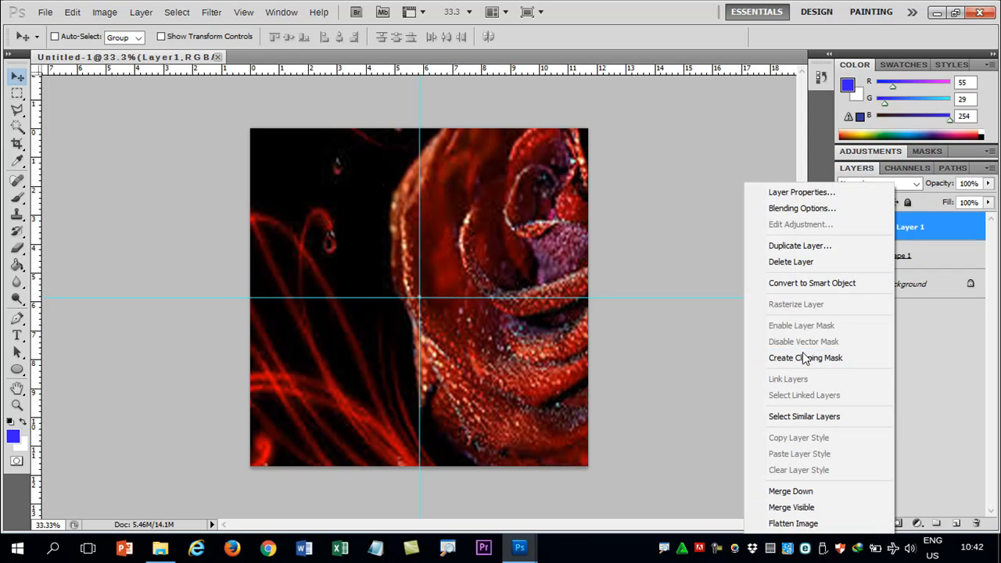
pyautogui.click(806, 360)
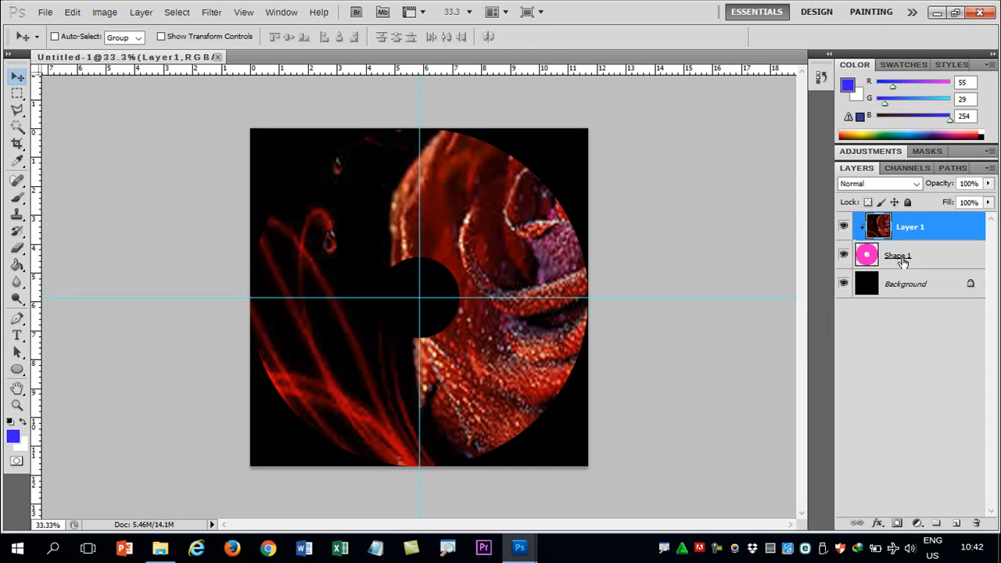
pyautogui.moveTo(516, 253)
pyautogui.mouseDown()
pyautogui.moveTo(529, 271)
pyautogui.moveTo(514, 251)
pyautogui.mouseUp()
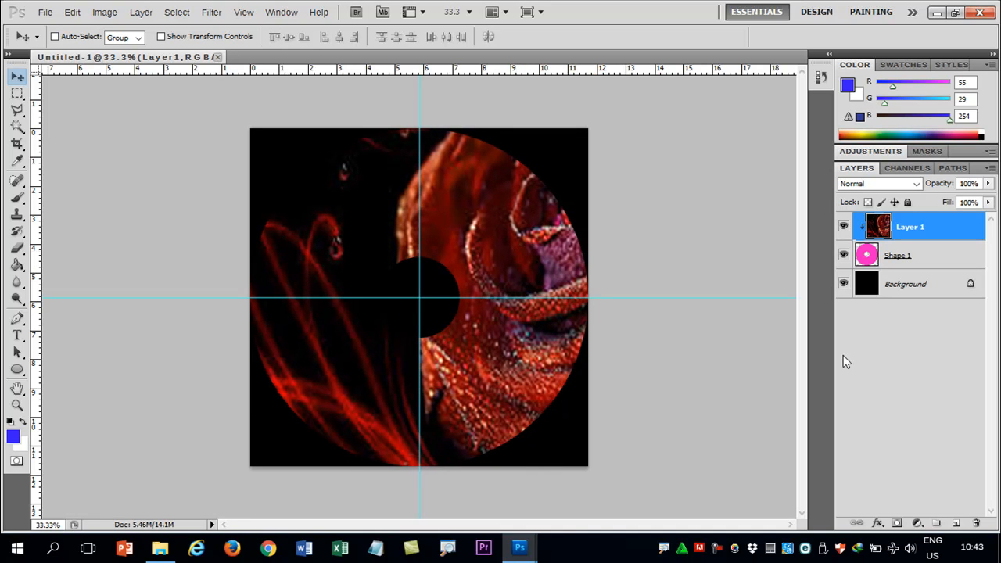
# Step: Set the foreground colour to white (ffffff) and fill the Background layer with it using the Paint Bucket
pyautogui.click(861, 297)
pyautogui.press('i')
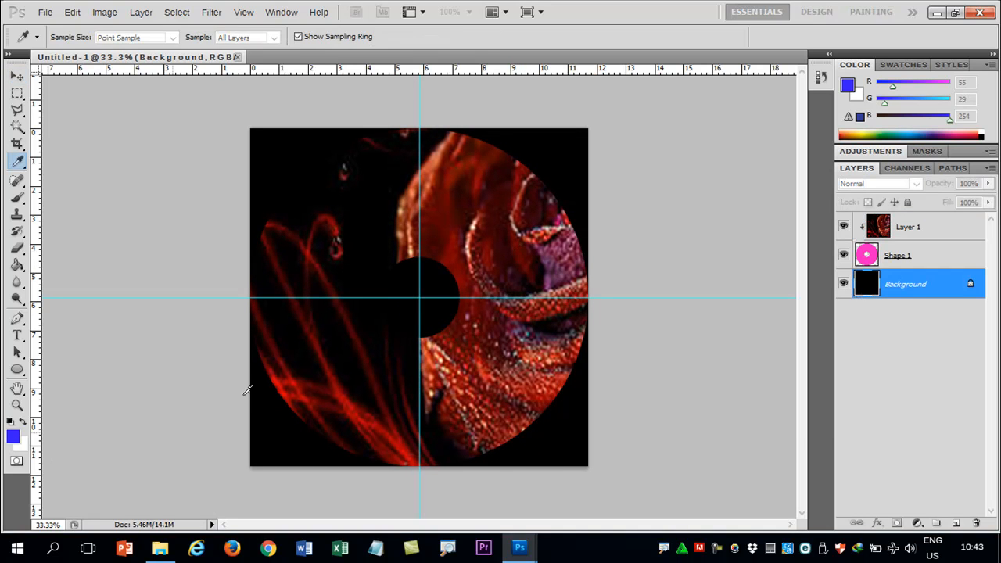
pyautogui.moveTo(487, 216); pyautogui.dragTo(475, 207)
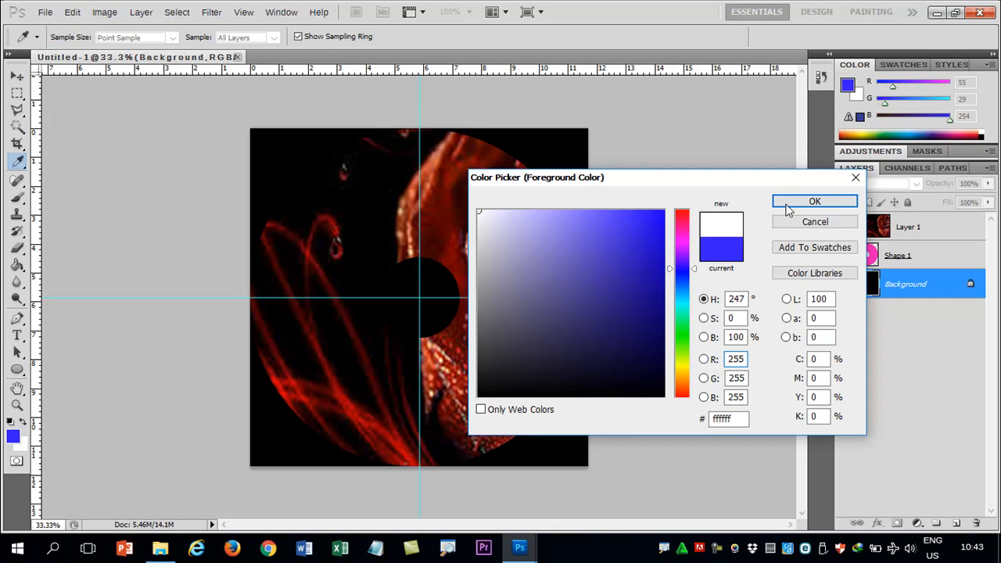
pyautogui.click(815, 201)
pyautogui.click(18, 266)
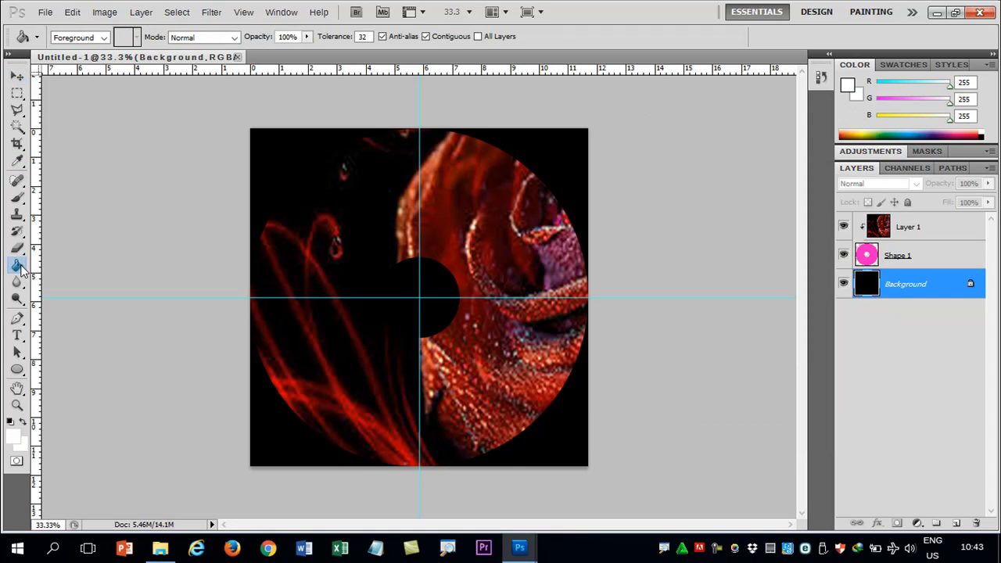
pyautogui.click(307, 173)
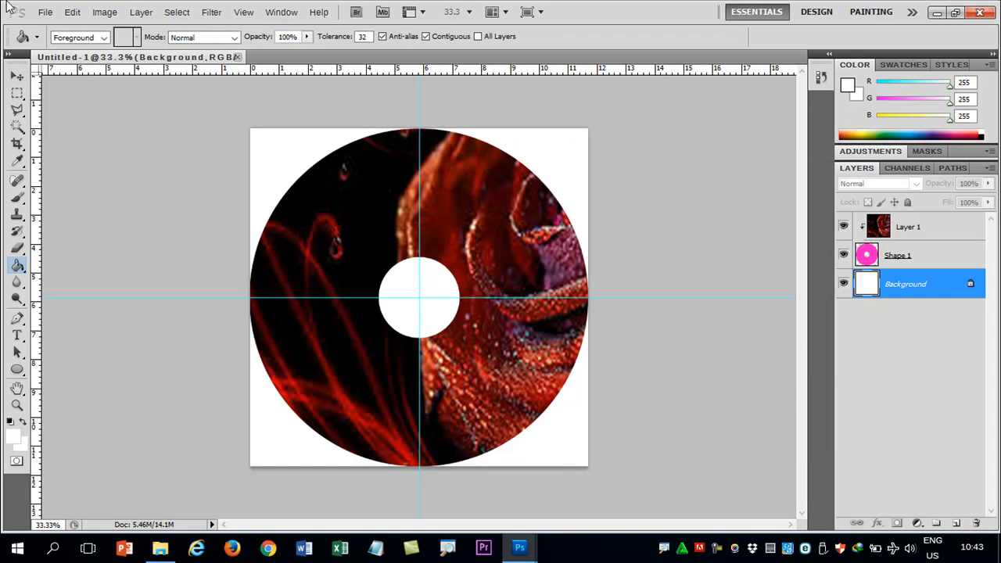
pyautogui.click(16, 76)
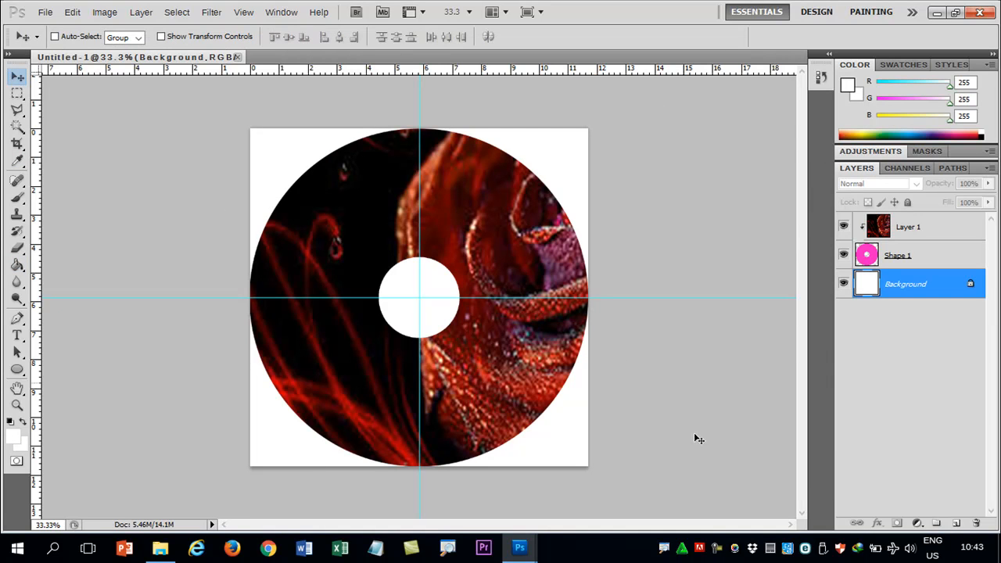